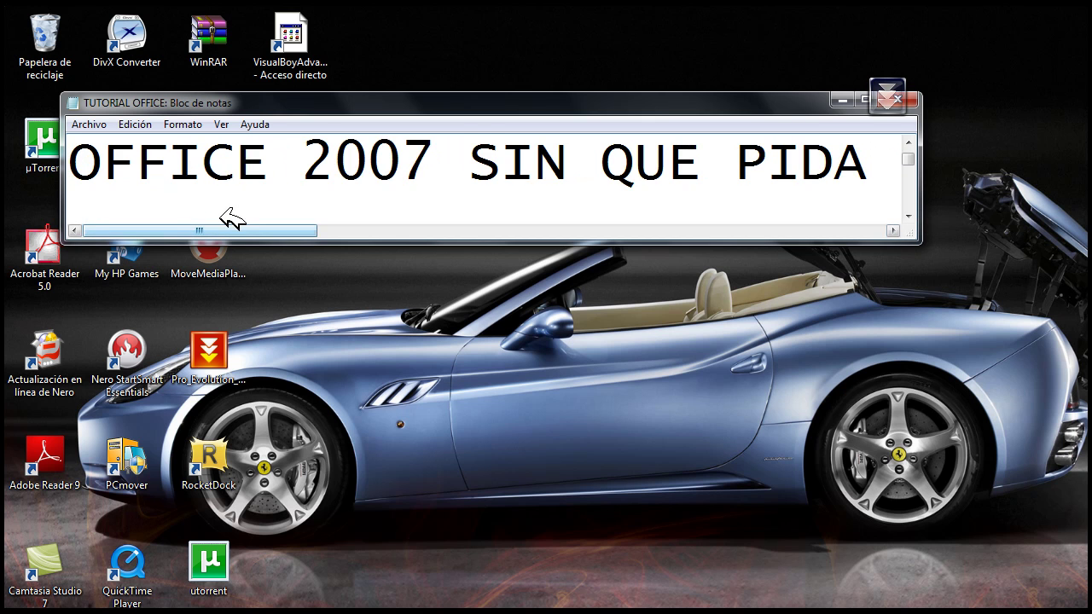
# Step: Read the opening lines of the TUTORIAL OFFICE note, up to the line about the download links
pyautogui.moveTo(240, 231); pyautogui.dragTo(307, 247)
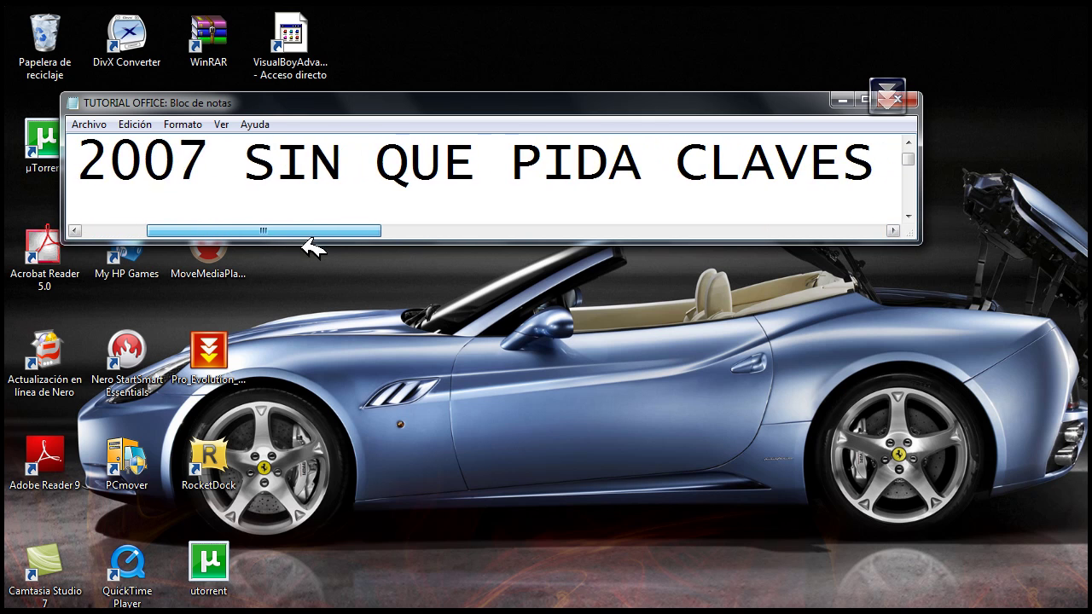
pyautogui.moveTo(370, 259); pyautogui.dragTo(725, 308)
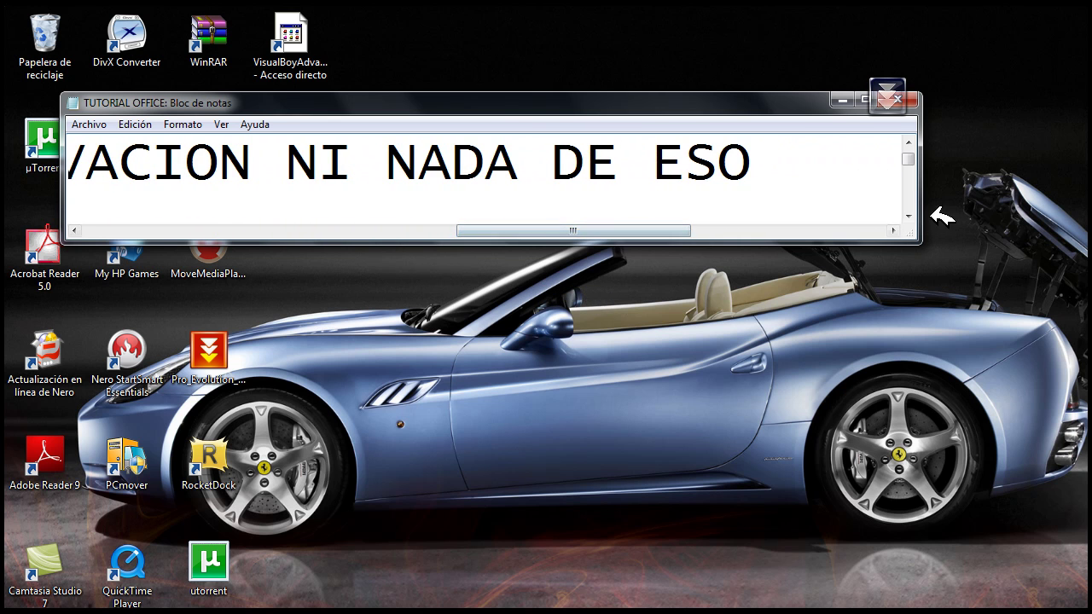
pyautogui.moveTo(692, 232); pyautogui.dragTo(236, 235)
pyautogui.click(909, 217)
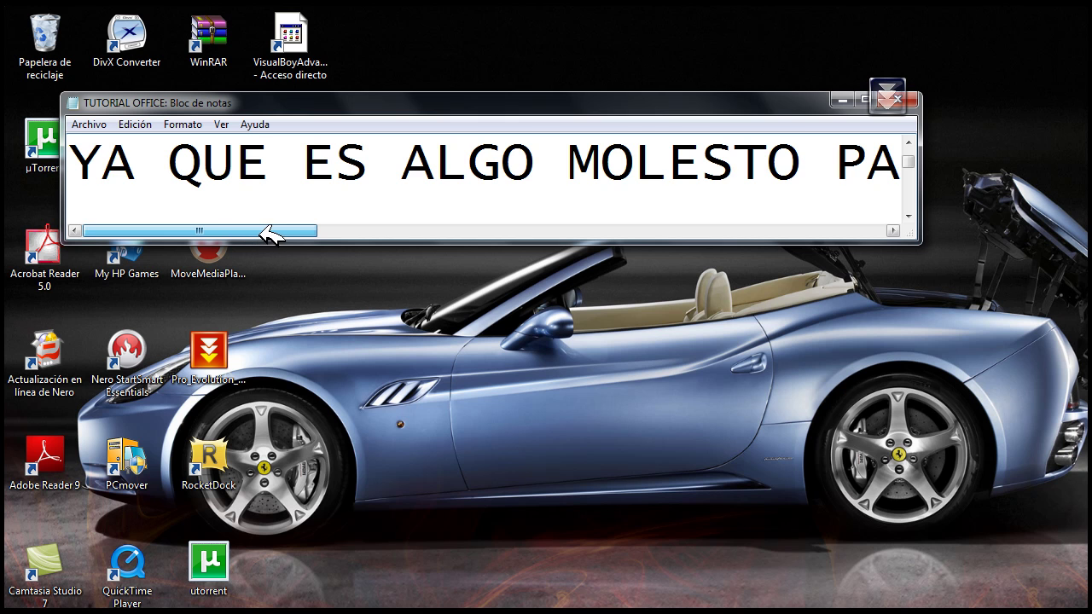
pyautogui.moveTo(303, 238); pyautogui.dragTo(663, 290)
pyautogui.moveTo(853, 268); pyautogui.dragTo(724, 244)
pyautogui.moveTo(580, 243); pyautogui.dragTo(912, 220)
pyautogui.moveTo(609, 231); pyautogui.dragTo(281, 230)
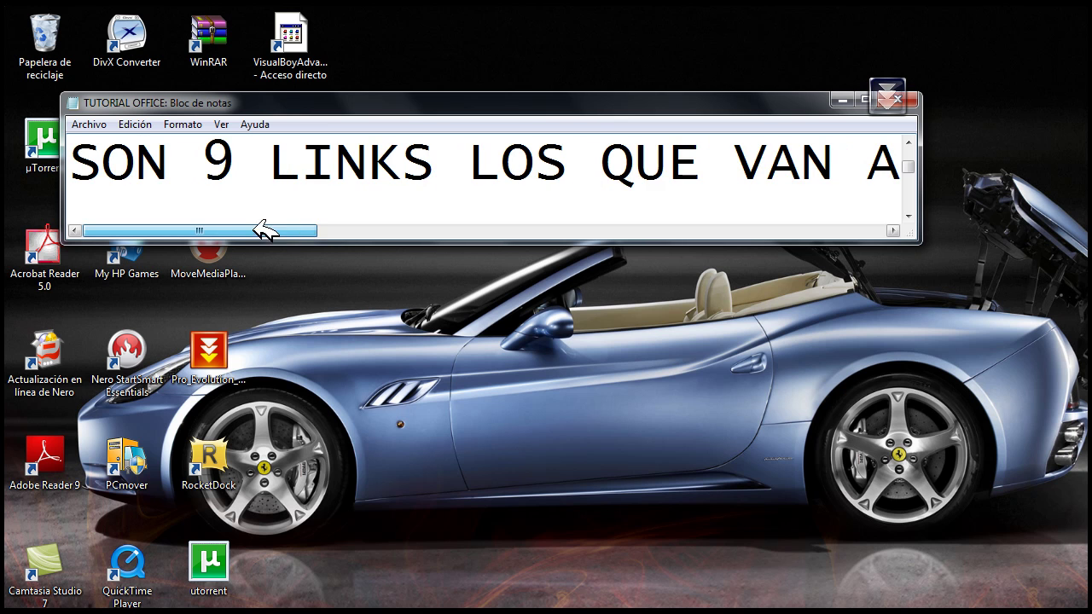
pyautogui.moveTo(352, 232); pyautogui.dragTo(245, 269)
# Step: Show the office folder in Windows Explorer and select the Office07byproton archive parts 01 to 09
pyautogui.moveTo(344, 594); pyautogui.dragTo(345, 607)
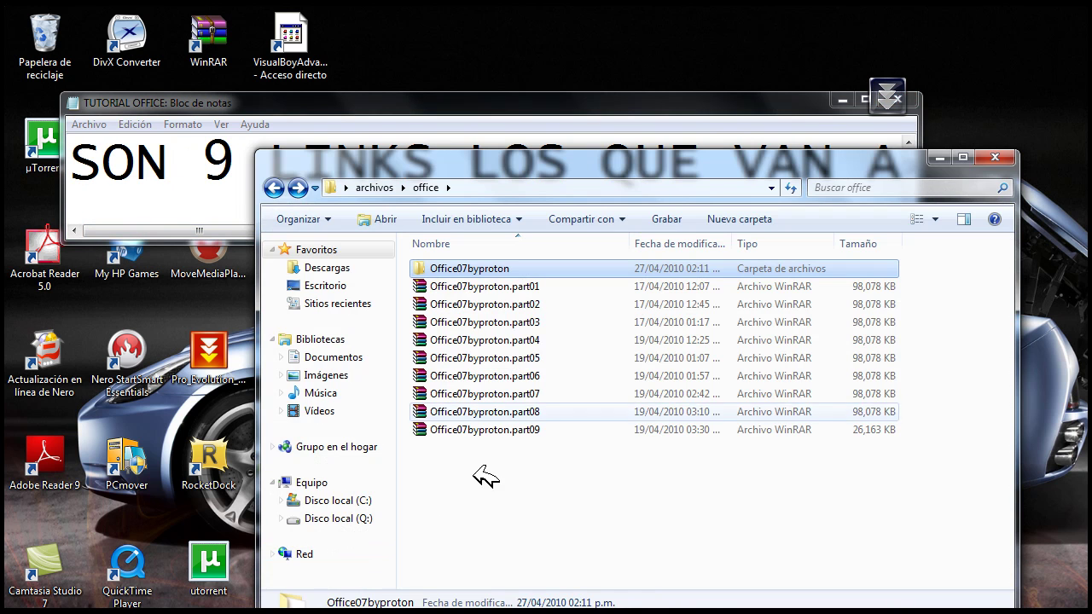
pyautogui.moveTo(533, 395); pyautogui.dragTo(594, 284)
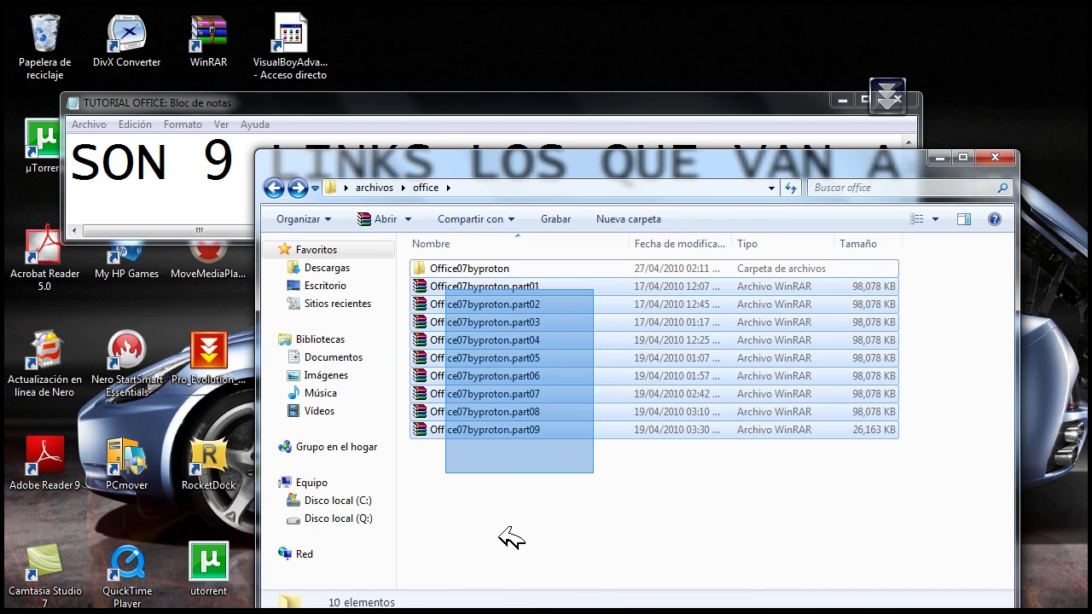
pyautogui.moveTo(510, 538); pyautogui.dragTo(508, 529)
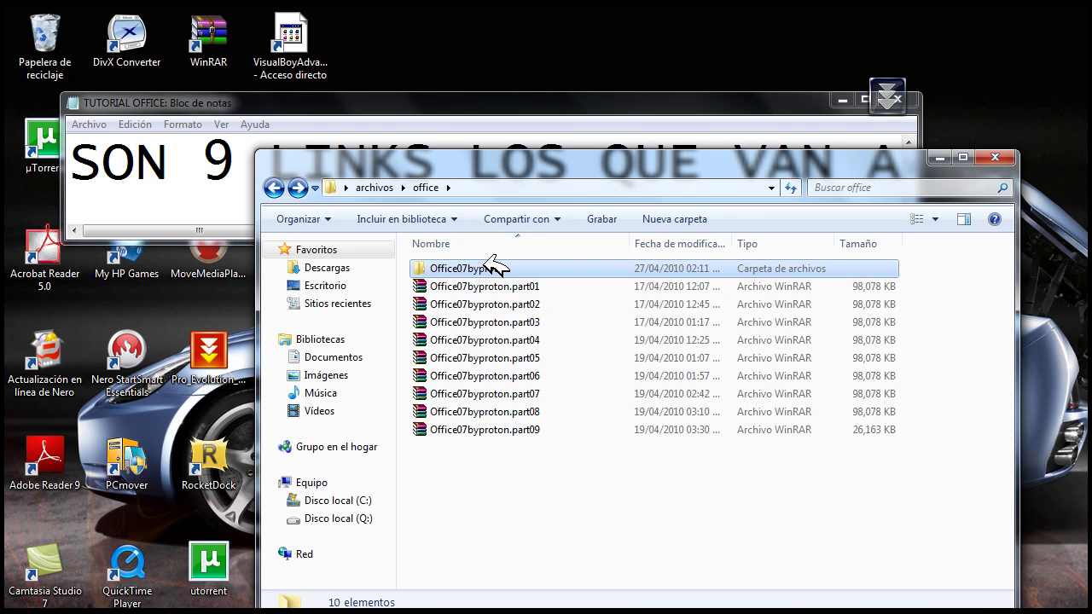
# Step: Open the extracted Office07byproton folder, select the OFFBLUESPN07 file inside it and close the folder window
pyautogui.doubleClick(495, 267)
pyautogui.moveTo(450, 317); pyautogui.dragTo(615, 273)
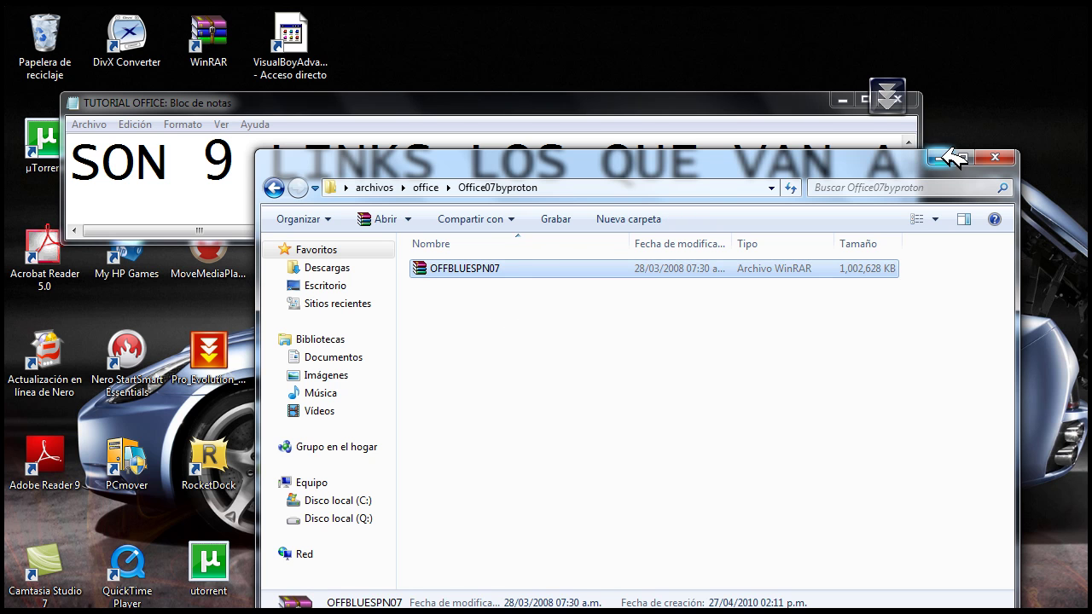
pyautogui.click(995, 157)
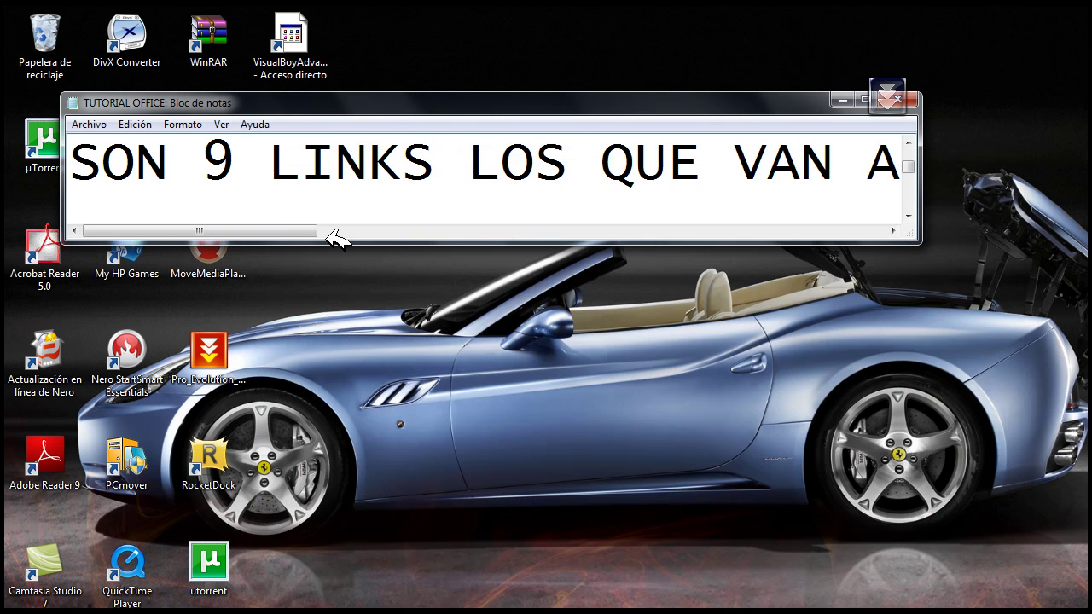
# Step: Read the note's line on opening the archive and look over the top-level folders of OFFBLUESPN07.iso in WinRAR
pyautogui.click(909, 215)
pyautogui.moveTo(315, 227); pyautogui.dragTo(213, 260)
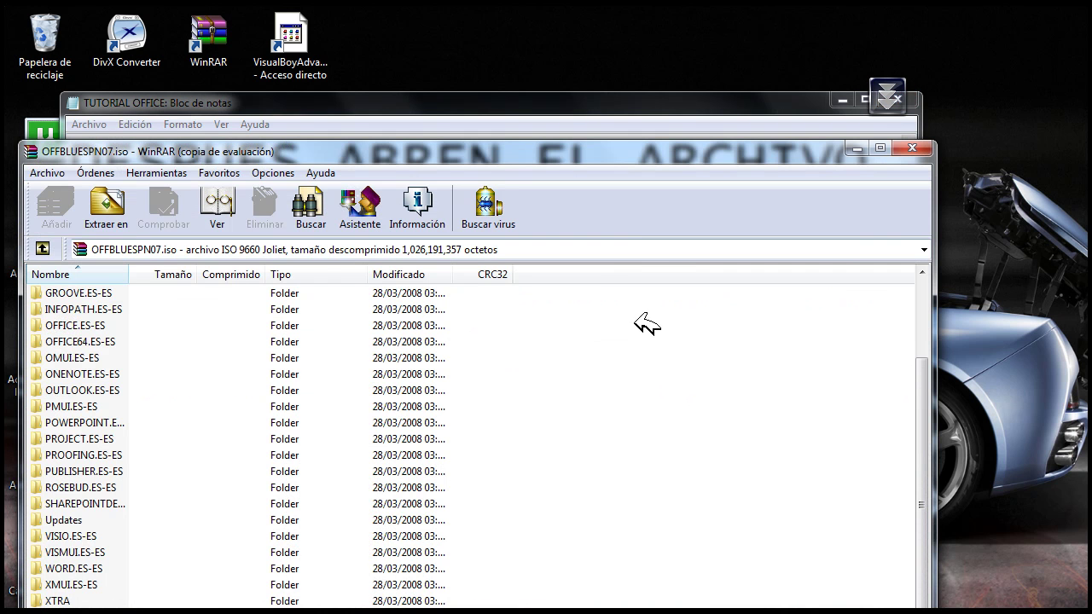
pyautogui.scroll(2, 602, 392)
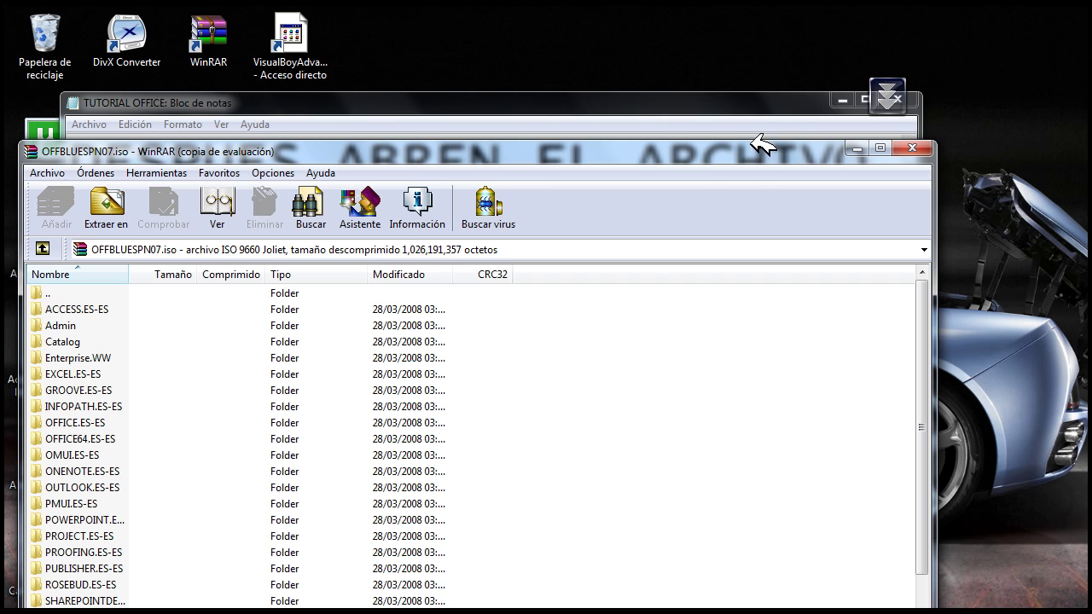
# Step: Return to the TUTORIAL OFFICE note and read the line about choosing which programs to install
pyautogui.click(756, 108)
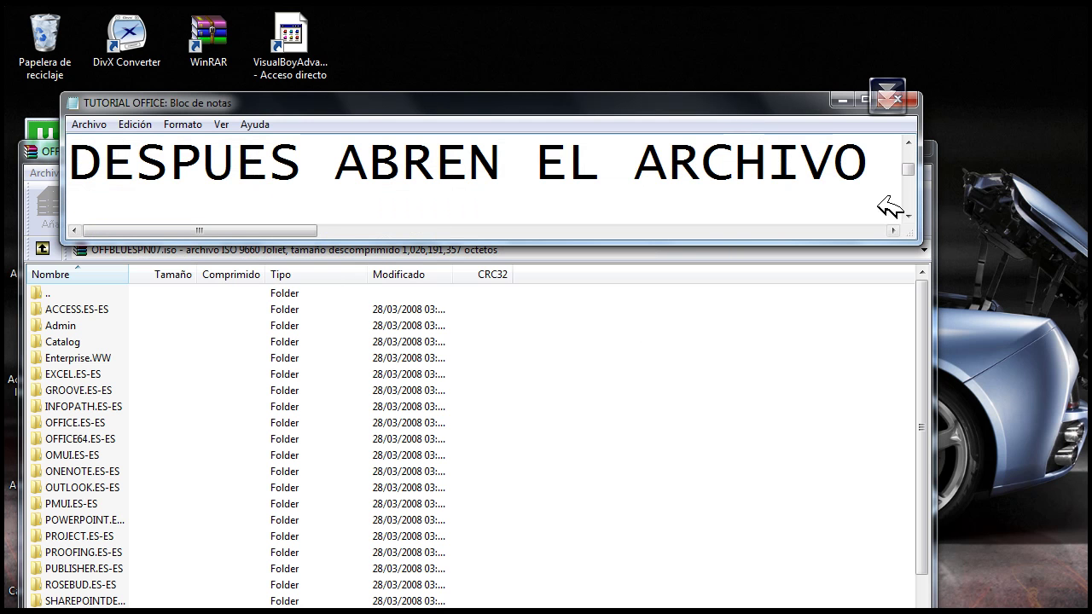
pyautogui.click(908, 215)
pyautogui.moveTo(302, 231); pyautogui.dragTo(347, 249)
# Step: In OFFBLUESPN07.iso, open the ACCESS.ES-ES folder, select ACCESSMUI.MSI and go back to the archive's top level
pyautogui.click(589, 312)
pyautogui.doubleClick(68, 309)
pyautogui.click(85, 324)
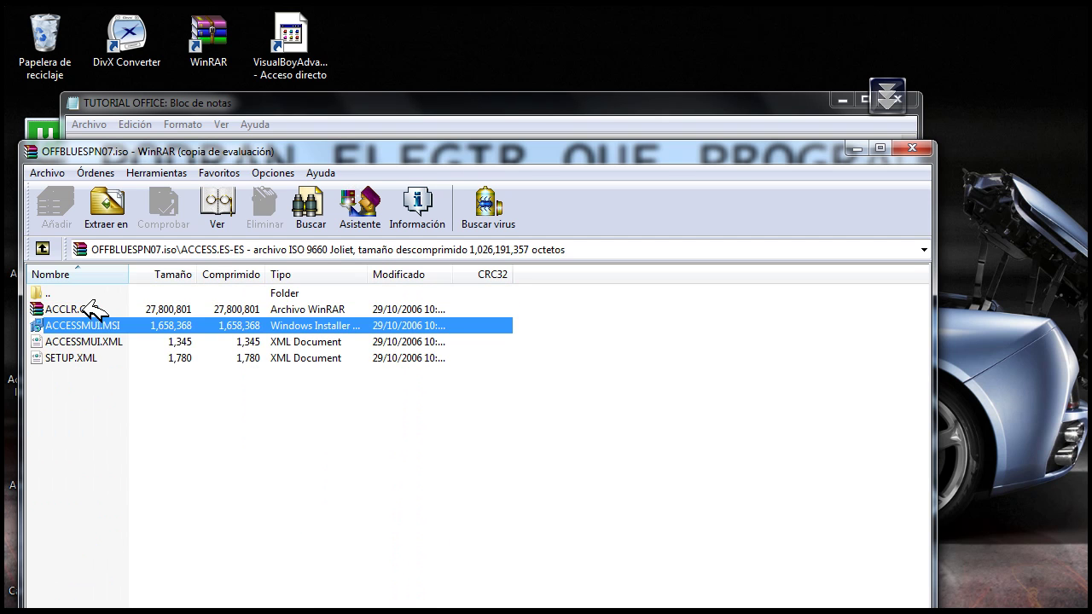
pyautogui.click(43, 249)
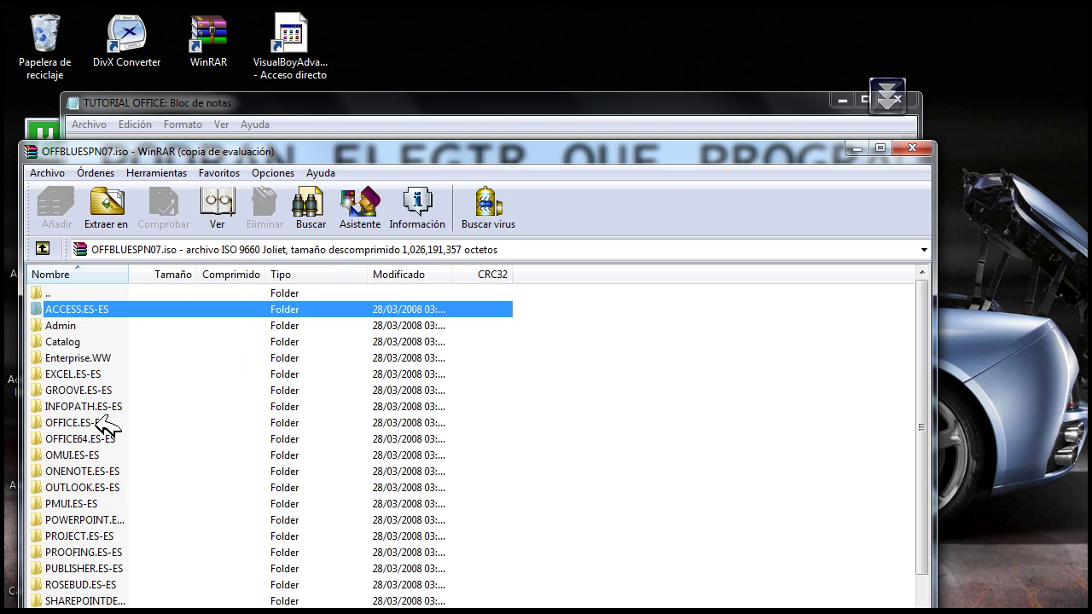
# Step: Open the WORD.ES-ES folder, select WORDMUI.MSI and go back to the archive's top level
pyautogui.scroll(-2, 211, 419)
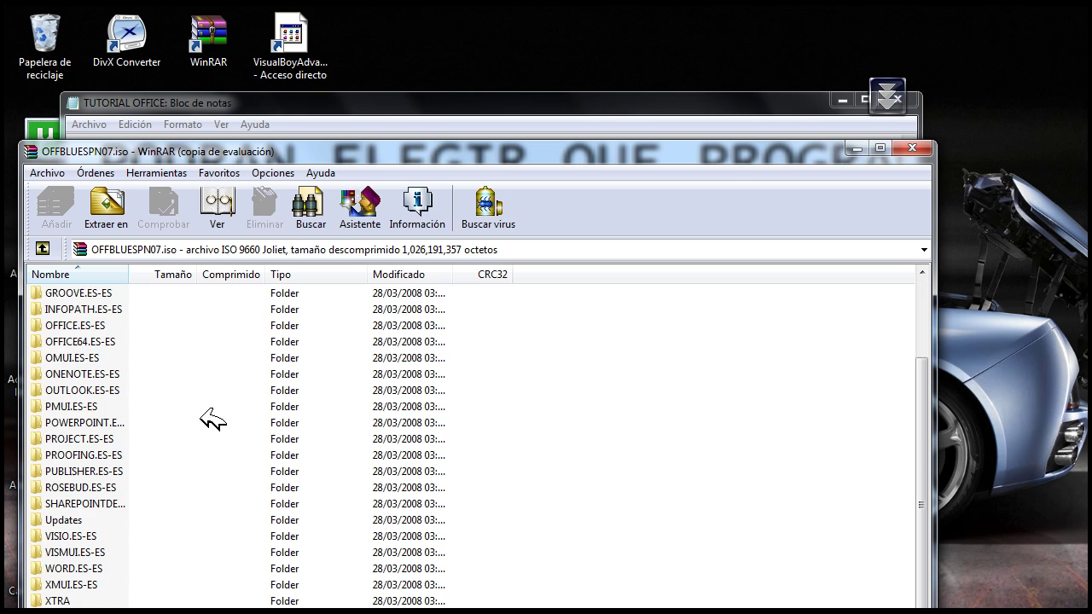
pyautogui.doubleClick(90, 570)
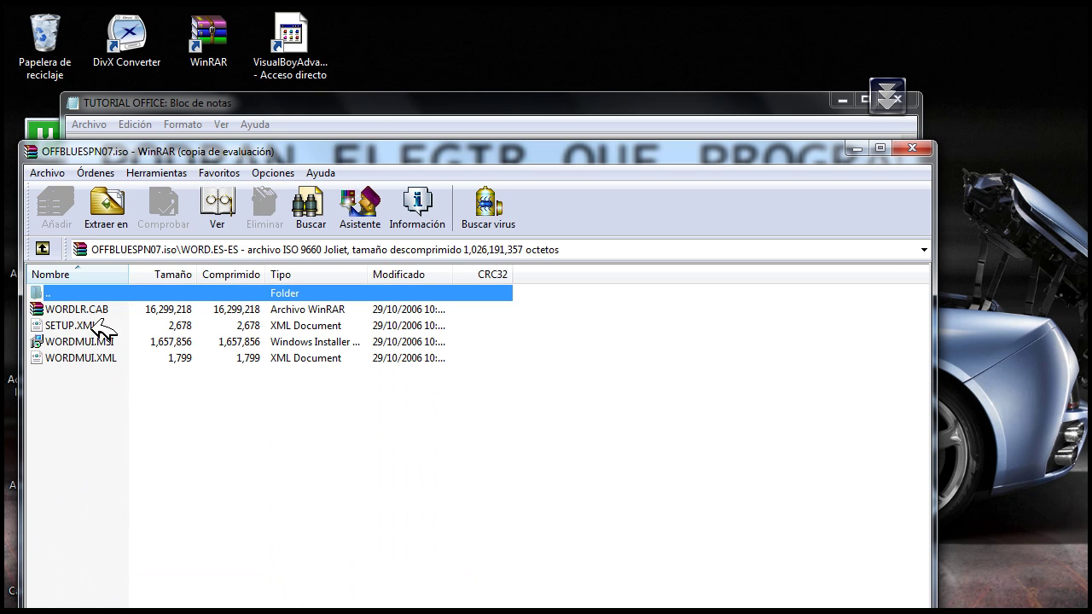
pyautogui.click(104, 342)
pyautogui.click(49, 248)
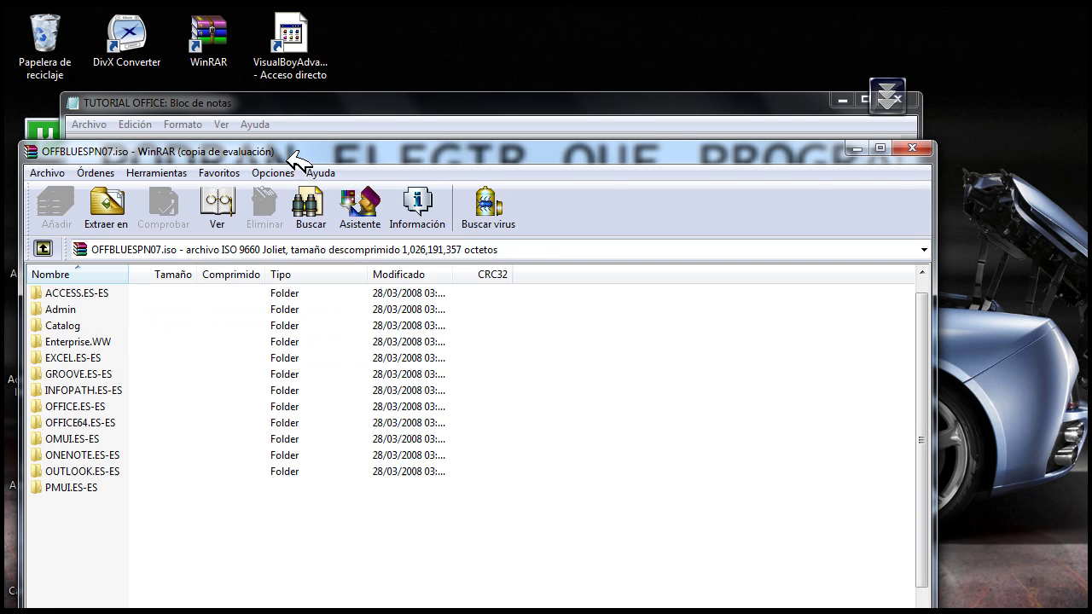
# Step: Read the note's line on installing everything and look through the lower part of the OFFBLUESPN07.iso file list
pyautogui.click(357, 103)
pyautogui.moveTo(166, 232); pyautogui.dragTo(136, 232)
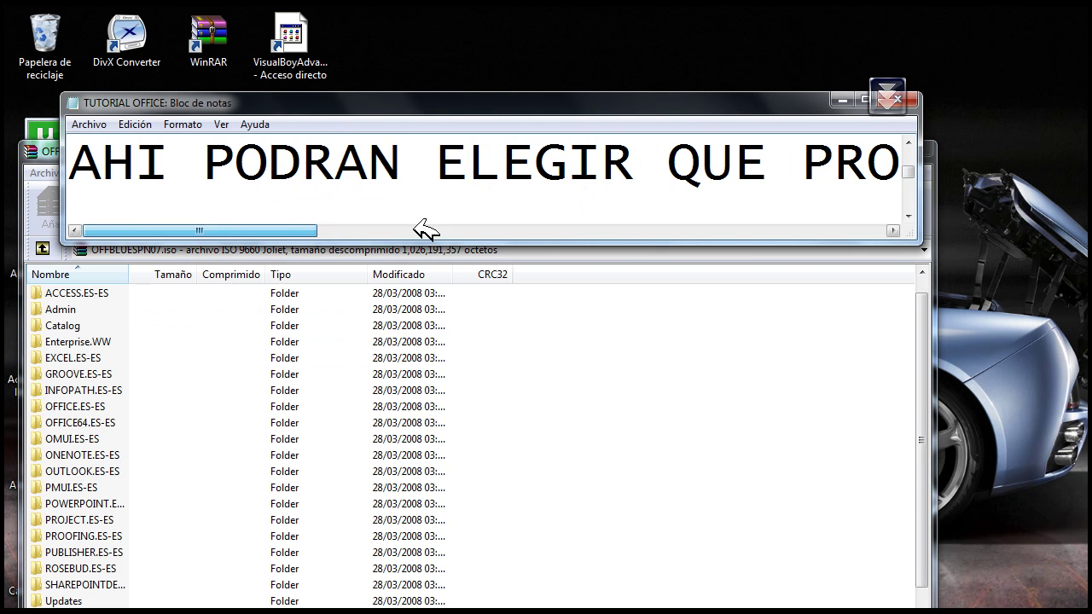
pyautogui.click(910, 216)
pyautogui.moveTo(292, 231); pyautogui.dragTo(430, 232)
pyautogui.click(592, 370)
pyautogui.scroll(-2, 509, 484)
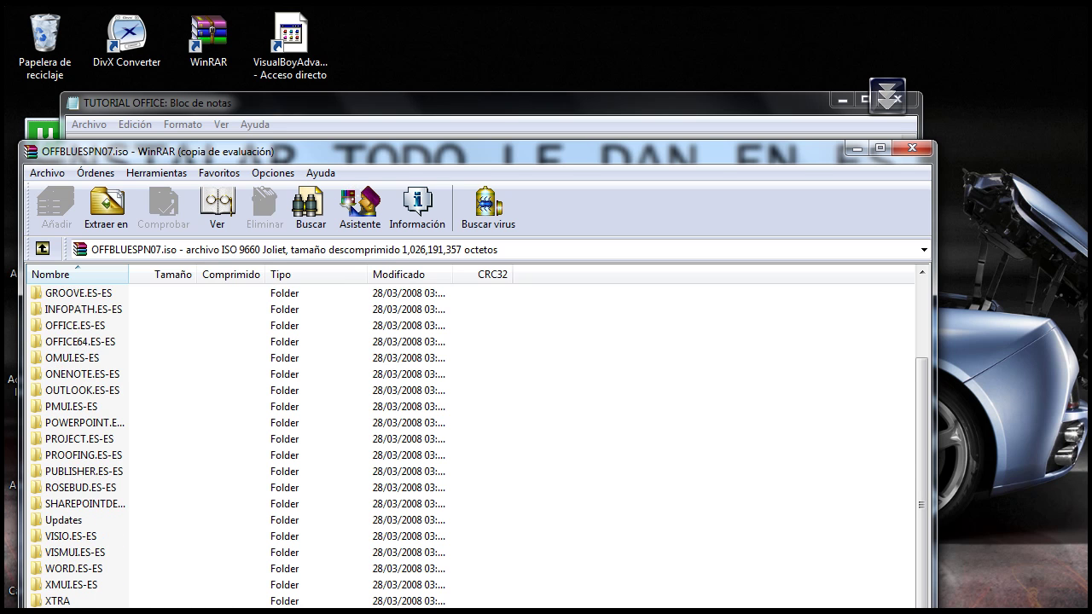
# Step: Read the note's remaining instructions in Notepad, from the SETUP.EXE line to the one about after the installation
pyautogui.click(516, 97)
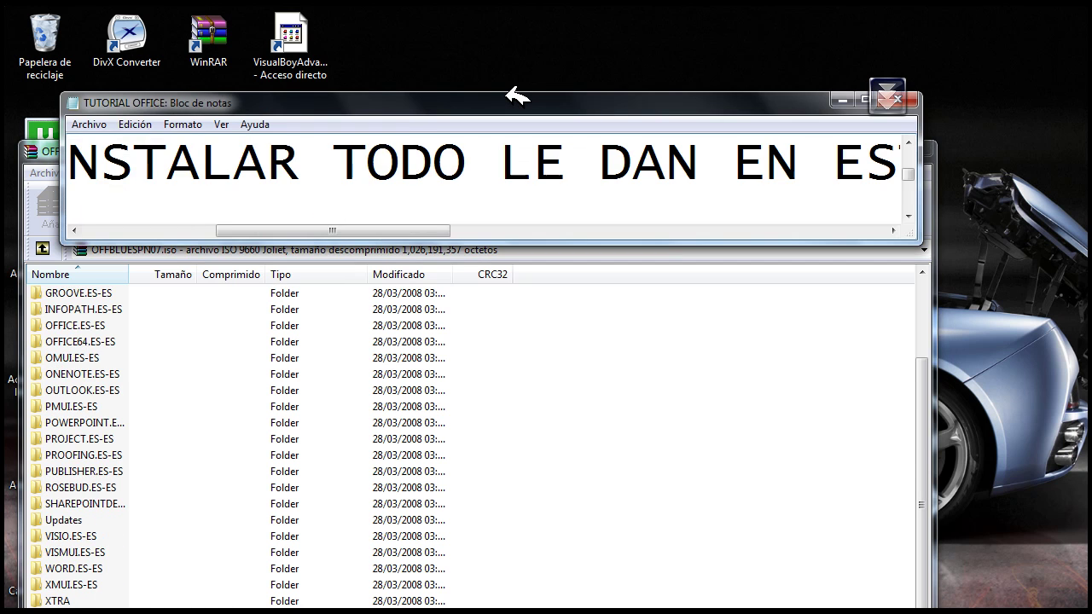
pyautogui.moveTo(268, 231); pyautogui.dragTo(137, 231)
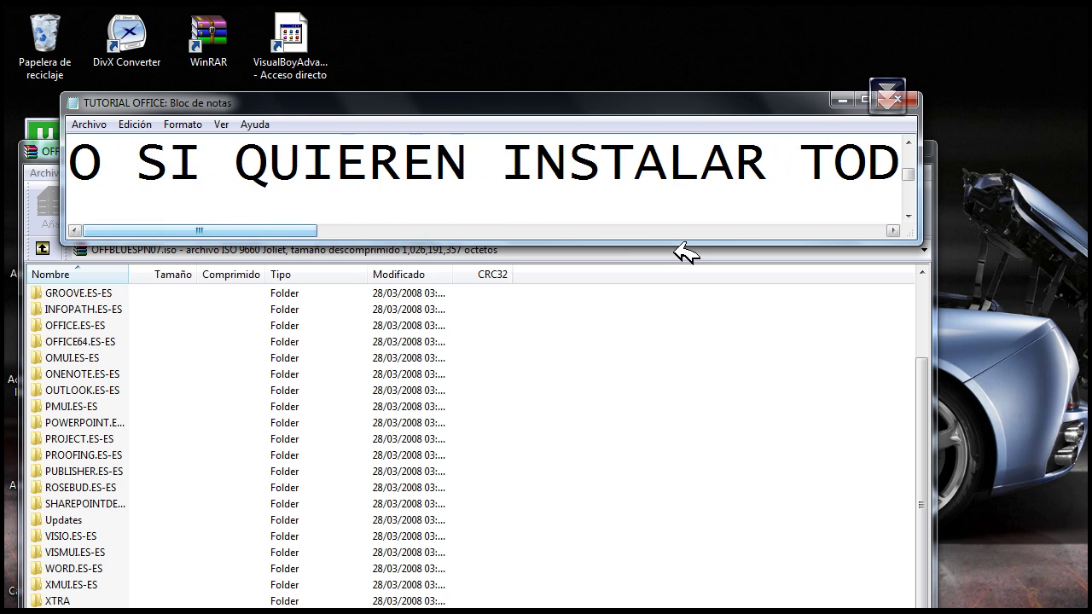
pyautogui.click(909, 216)
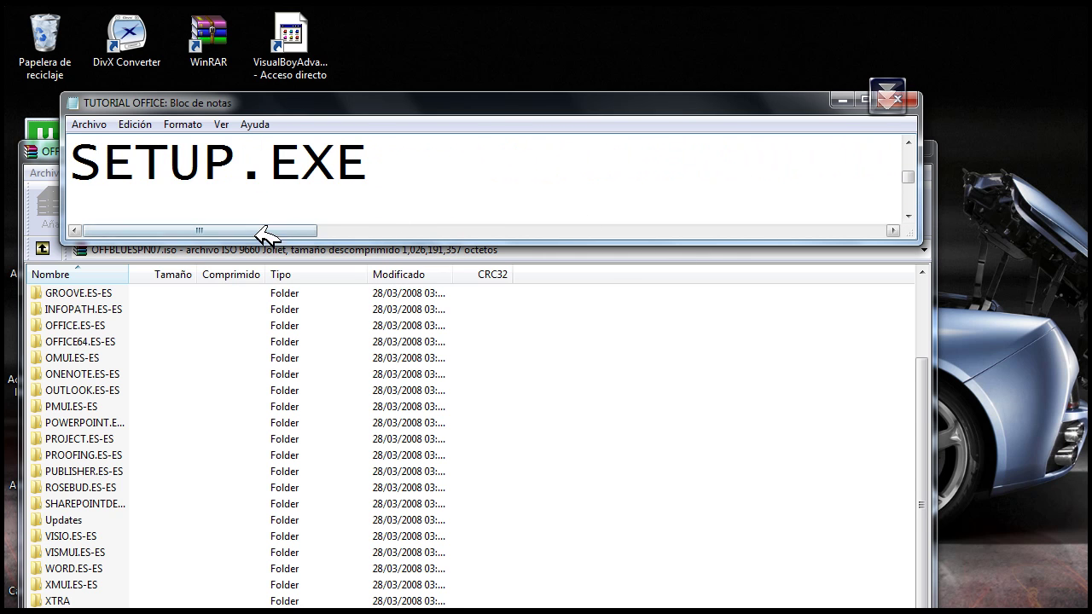
pyautogui.click(910, 216)
pyautogui.moveTo(299, 230); pyautogui.dragTo(267, 236)
pyautogui.click(908, 216)
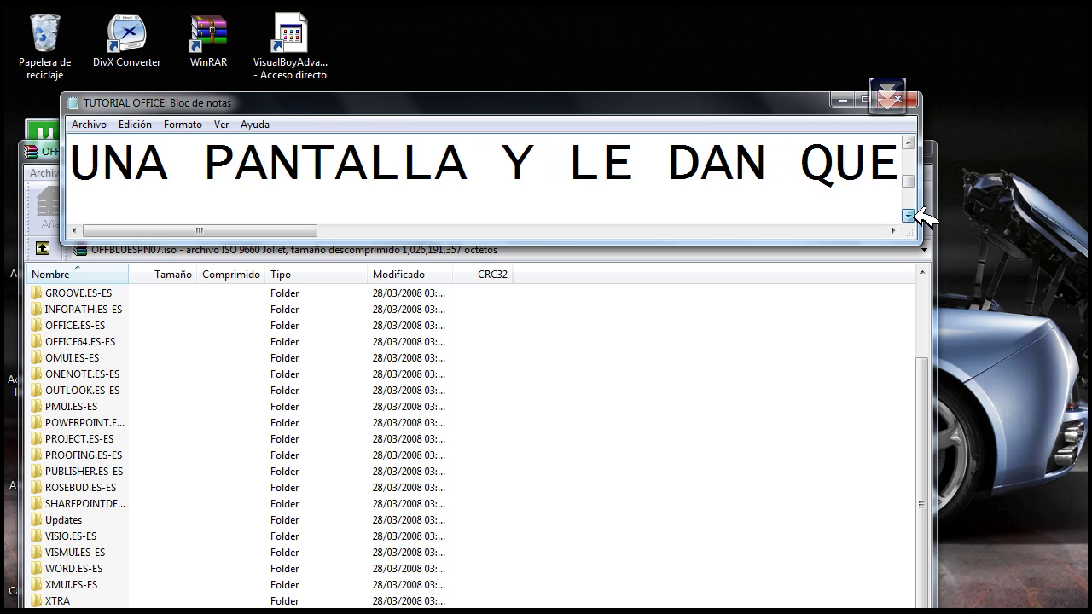
pyautogui.moveTo(310, 228); pyautogui.dragTo(251, 237)
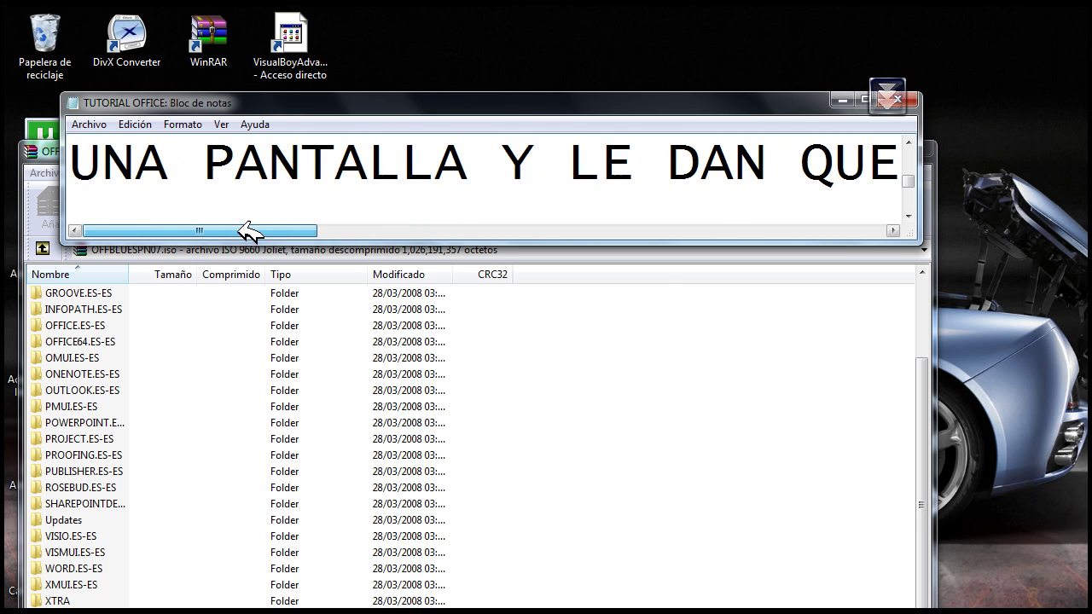
pyautogui.click(909, 215)
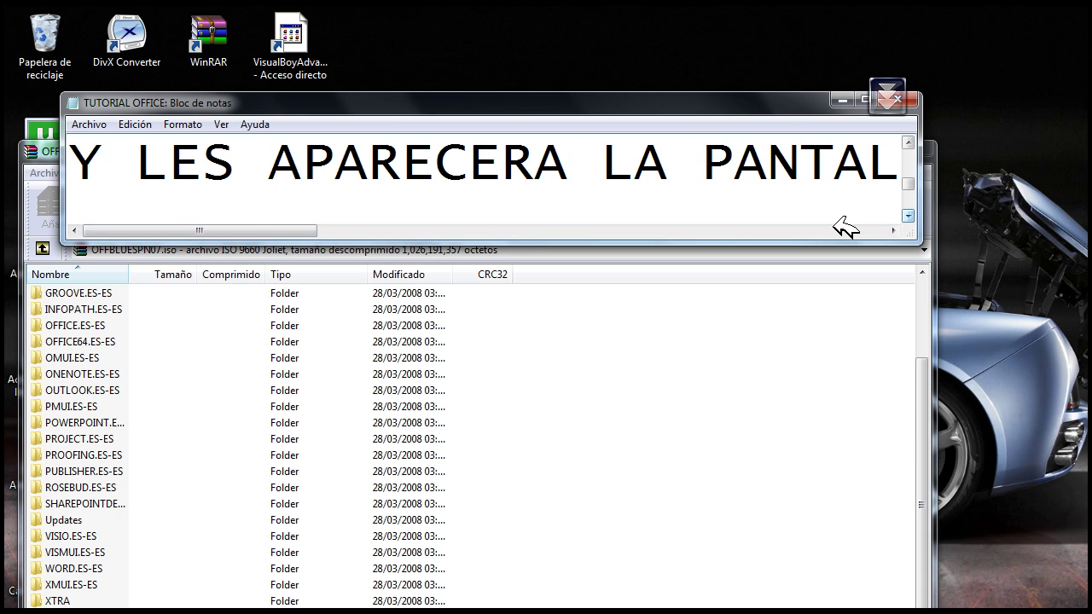
pyautogui.moveTo(323, 227); pyautogui.dragTo(287, 232)
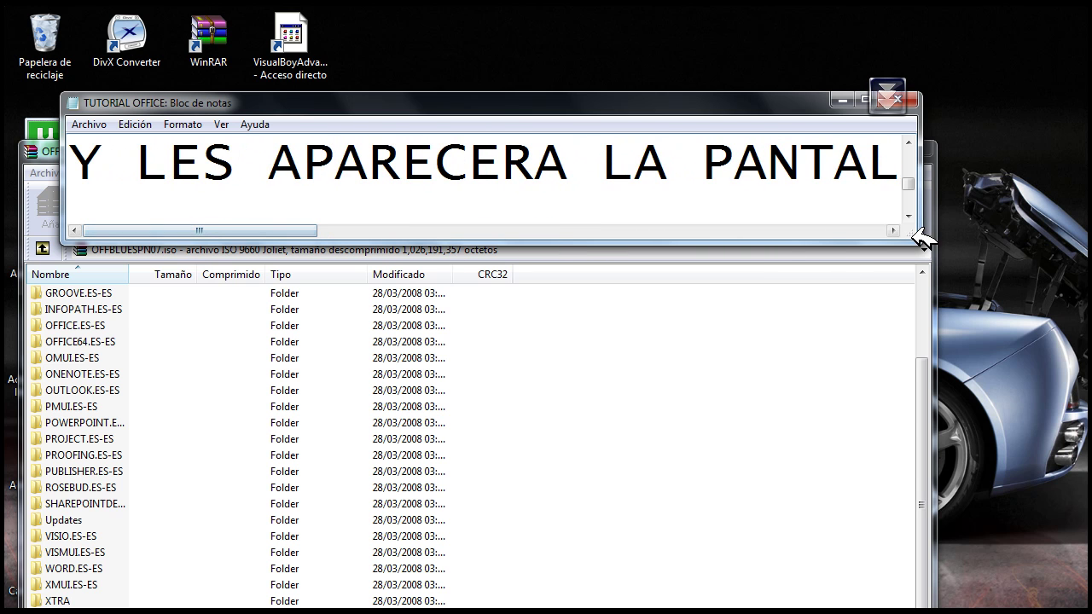
pyautogui.click(908, 215)
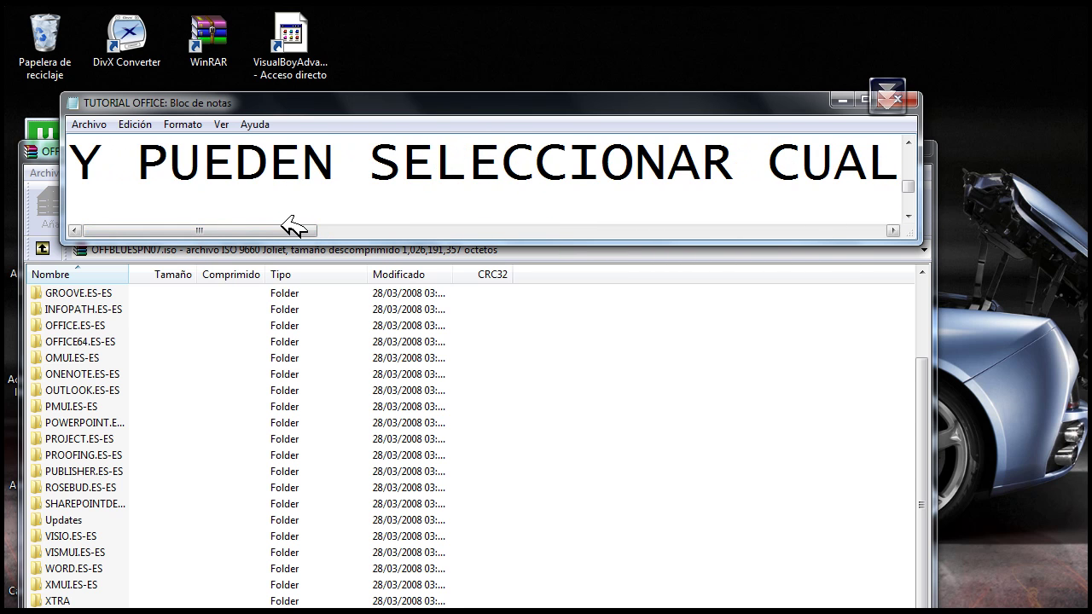
pyautogui.moveTo(300, 228); pyautogui.dragTo(230, 238)
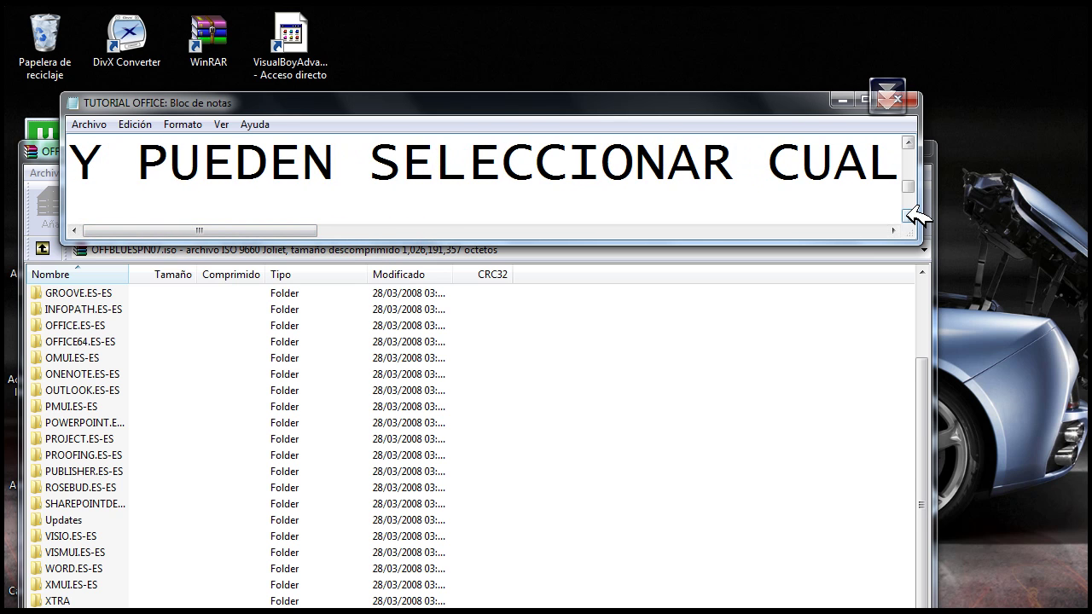
pyautogui.moveTo(299, 227); pyautogui.dragTo(251, 241)
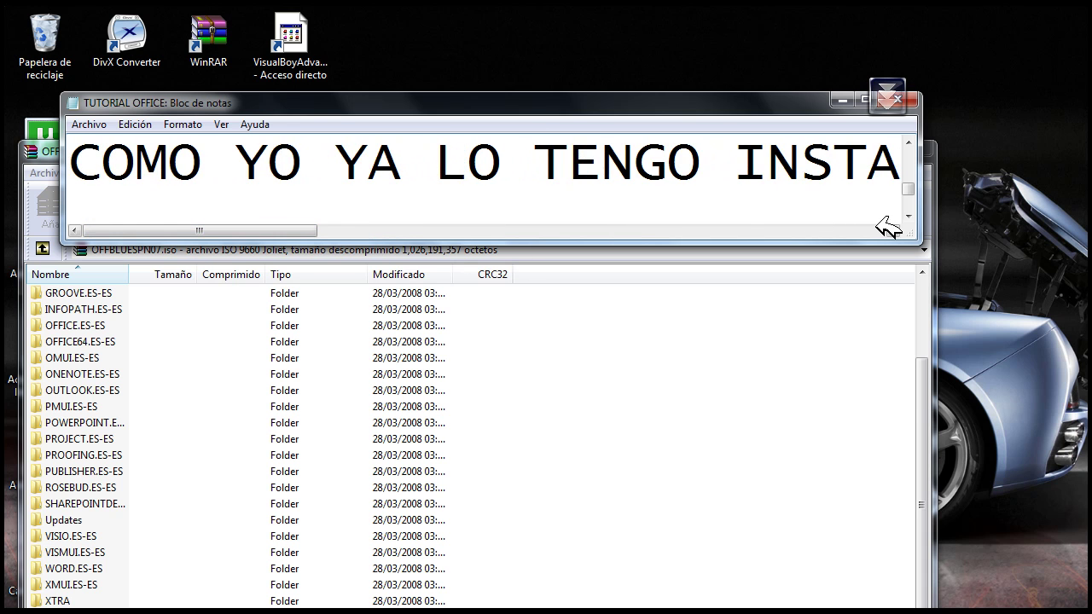
pyautogui.click(907, 216)
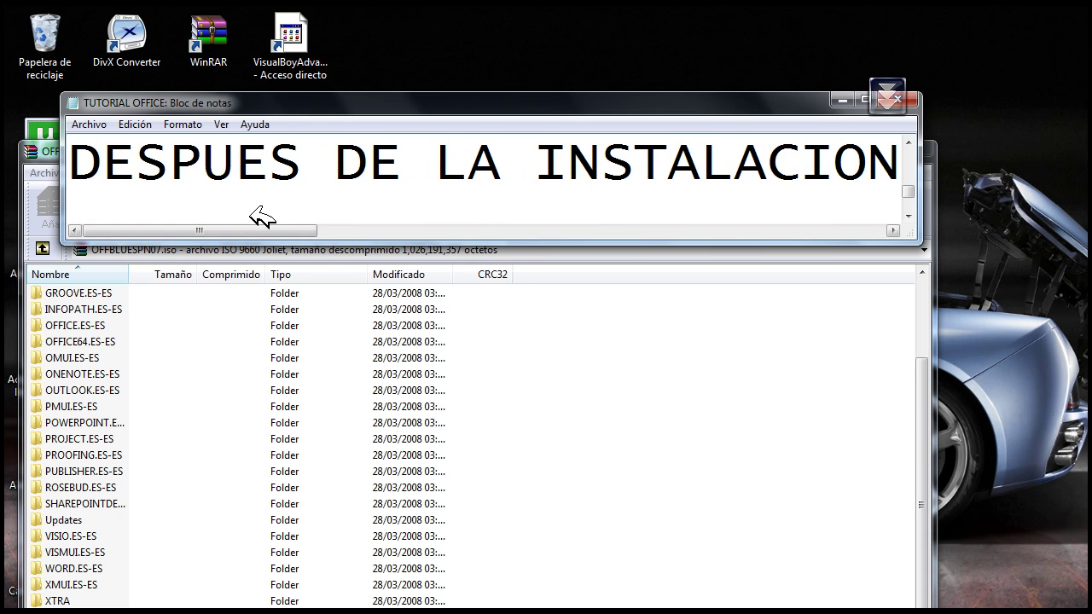
pyautogui.moveTo(274, 229); pyautogui.dragTo(178, 282)
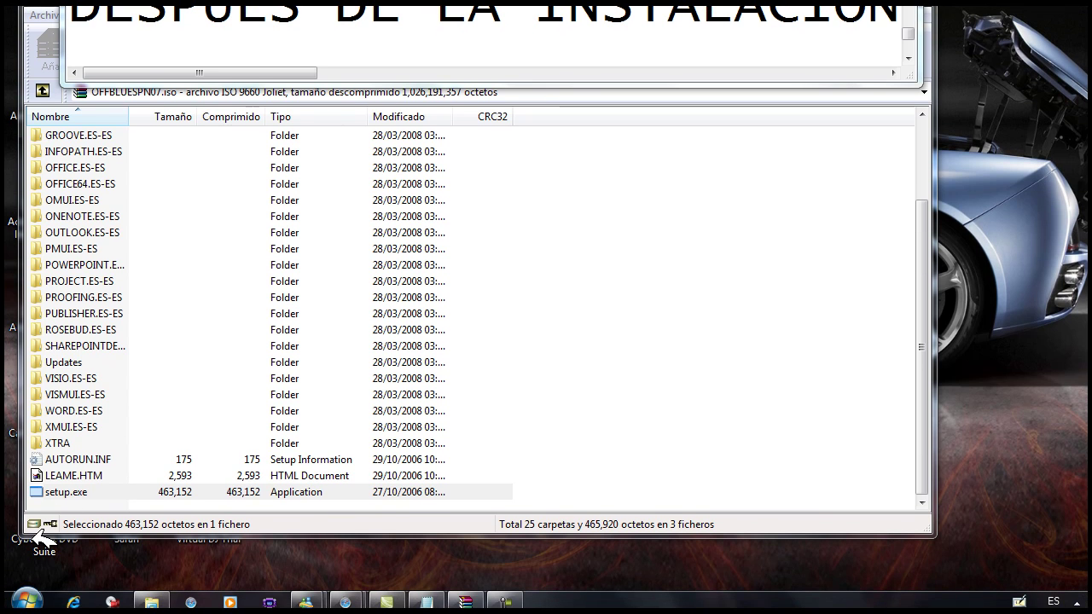
# Step: Expand the Microsoft Office folder in the Windows list of all programs
pyautogui.click(26, 602)
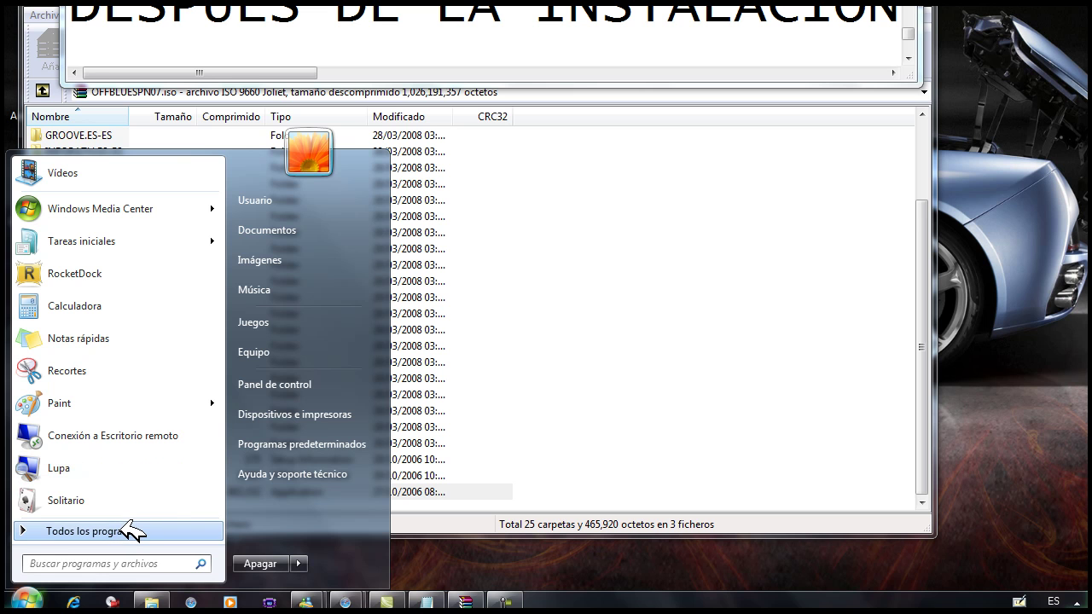
pyautogui.click(132, 530)
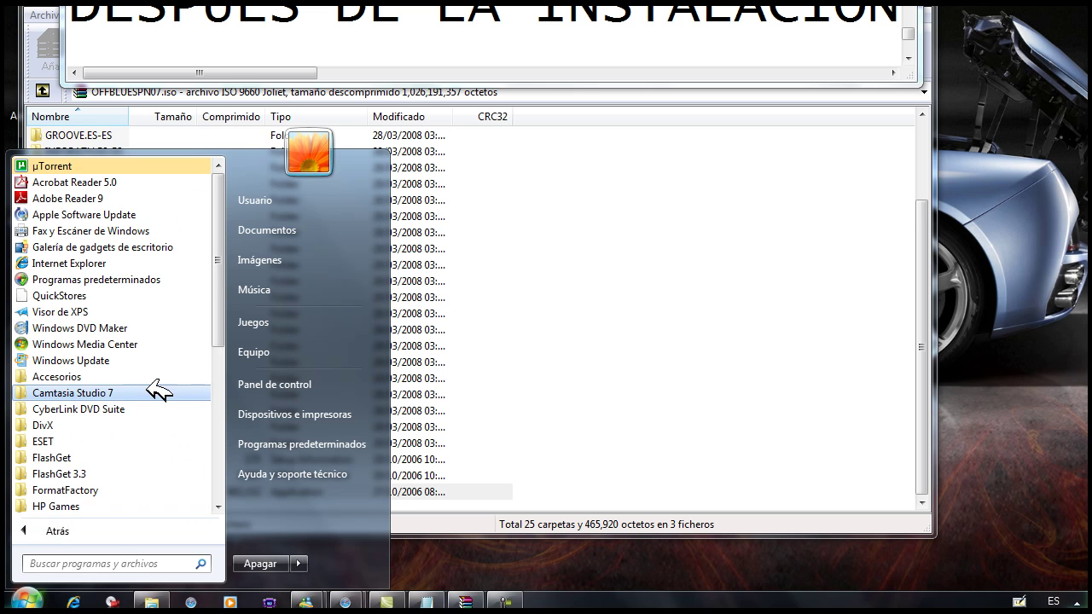
pyautogui.scroll(-5, 158, 392)
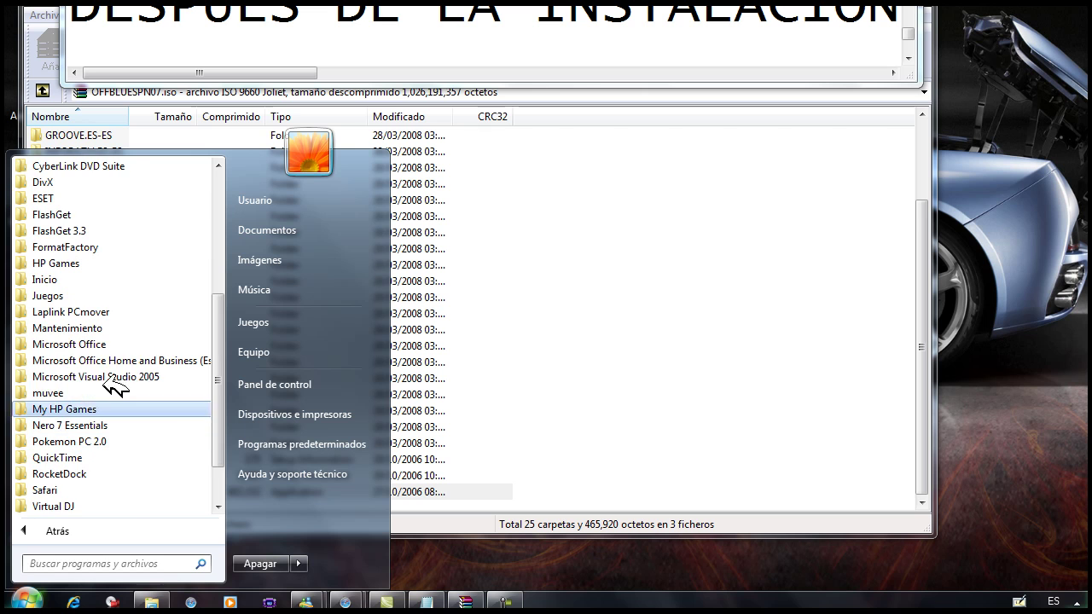
pyautogui.click(128, 343)
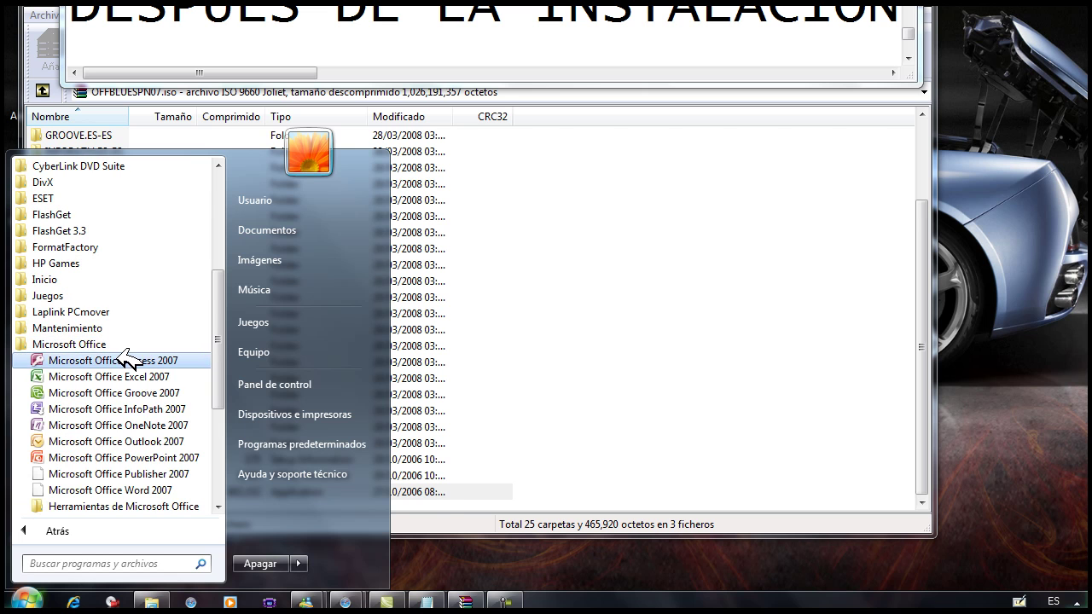
# Step: Launch Microsoft Office Word 2007, shrink its window and look through the Insertar and Diseño de página commands
pyautogui.click(127, 490)
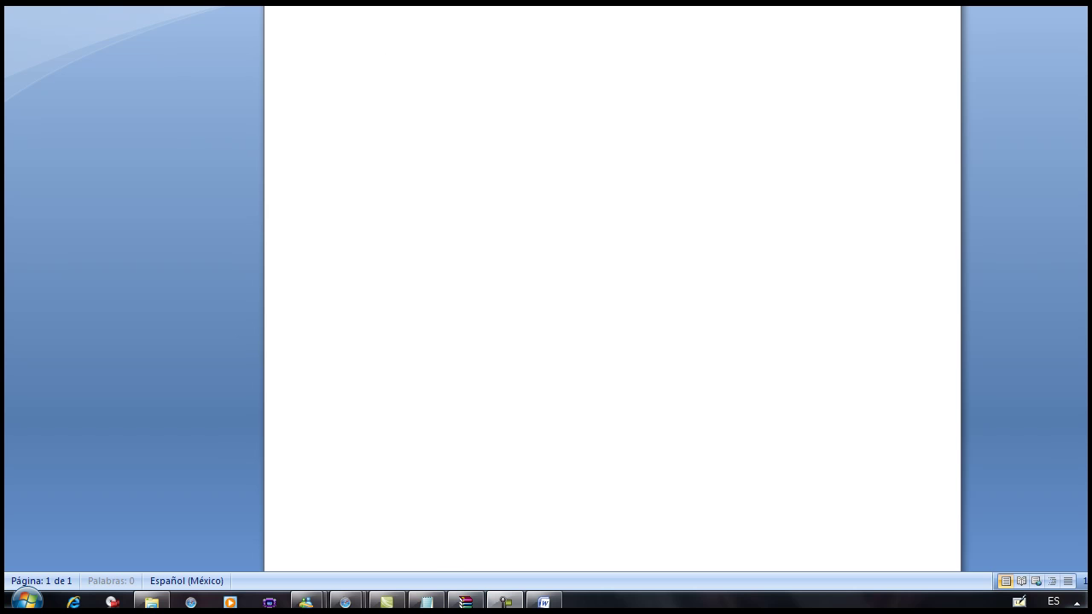
pyautogui.press('super+Down')
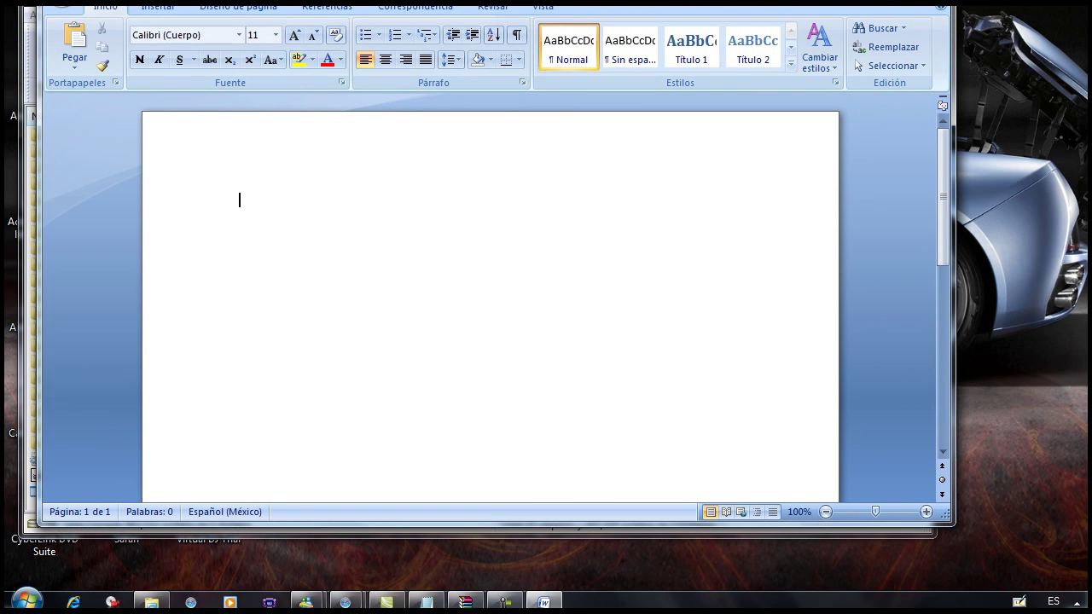
pyautogui.hotkey('alt', 'b')
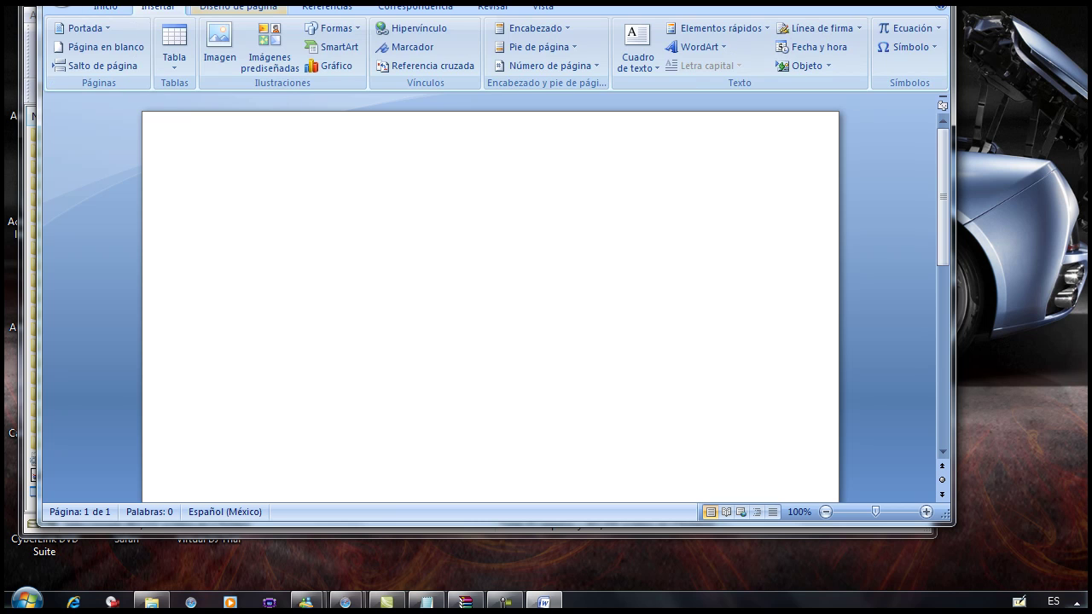
pyautogui.hotkey('alt', 'c')
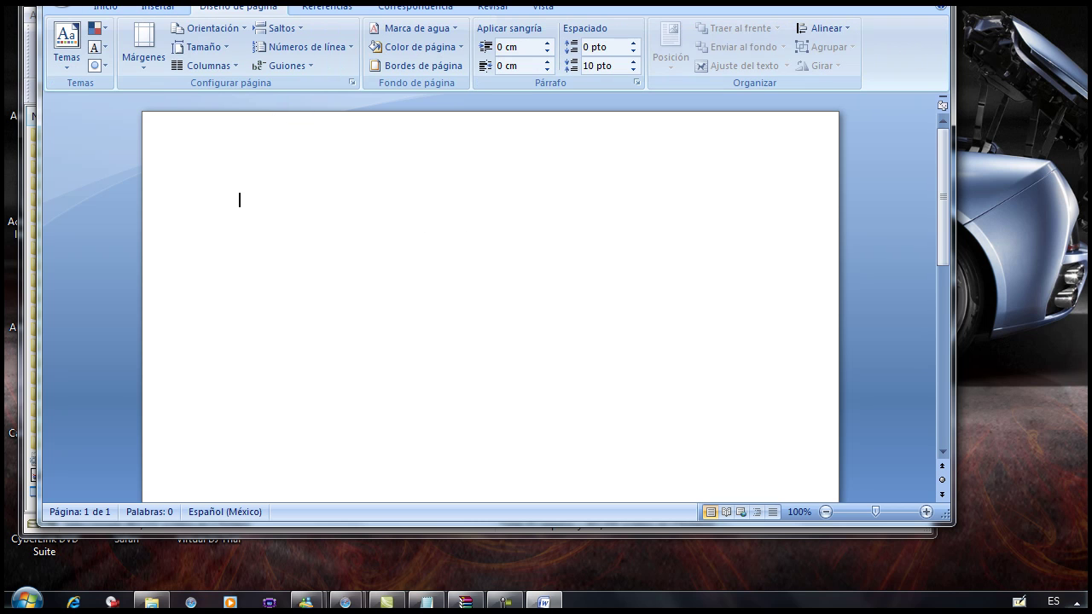
# Step: Switch to the TUTORIAL OFFICE note in Notepad, move its window fully into view and read on to the line about subscribing
pyautogui.hotkey('alt', 'Tab')
pyautogui.moveTo(654, 4); pyautogui.dragTo(648, 53)
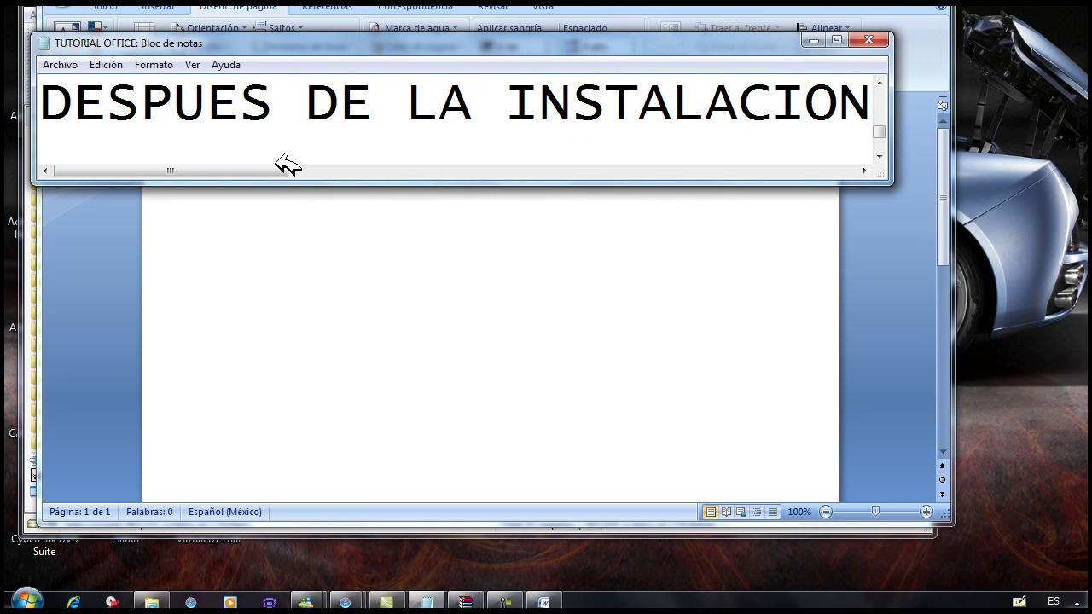
pyautogui.click(878, 155)
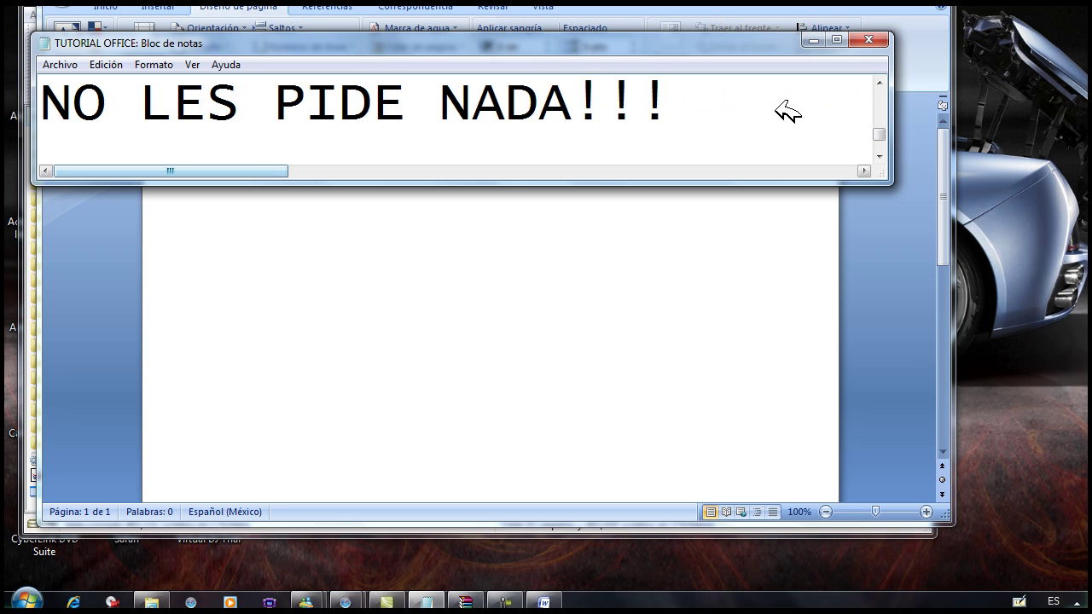
pyautogui.click(879, 156)
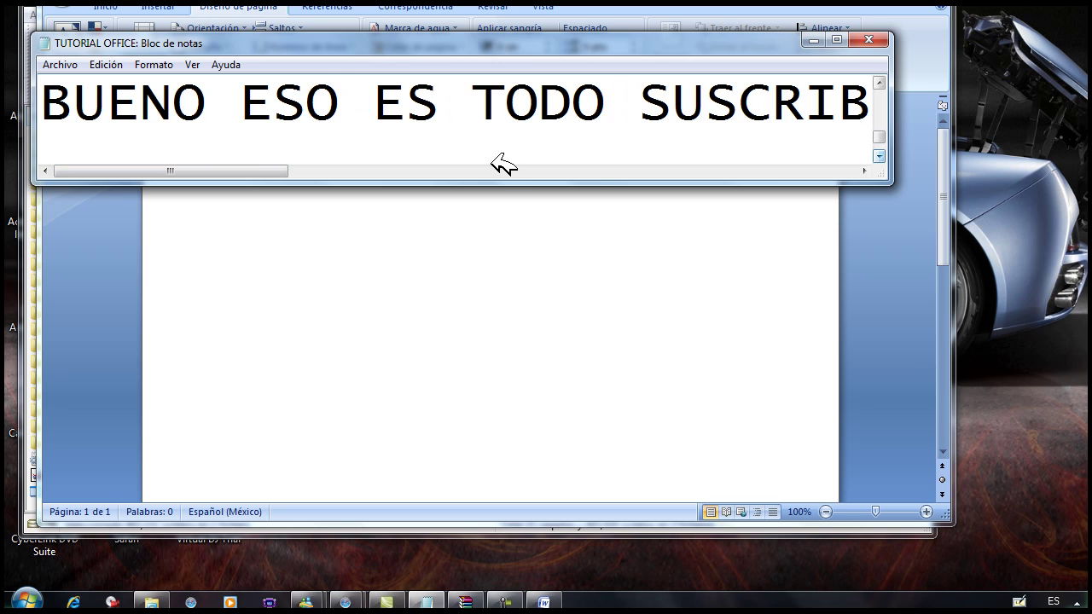
pyautogui.moveTo(286, 170); pyautogui.dragTo(493, 201)
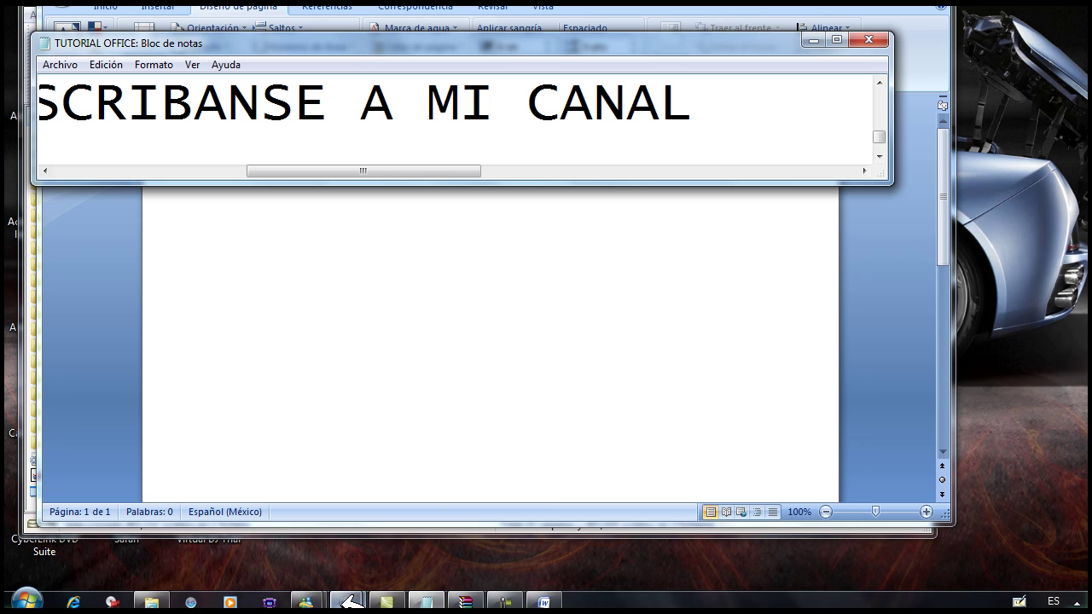
# Step: Switch to the browser with the YouTube channel page and look over its featured video, uploads and favourites
pyautogui.moveTo(348, 597)
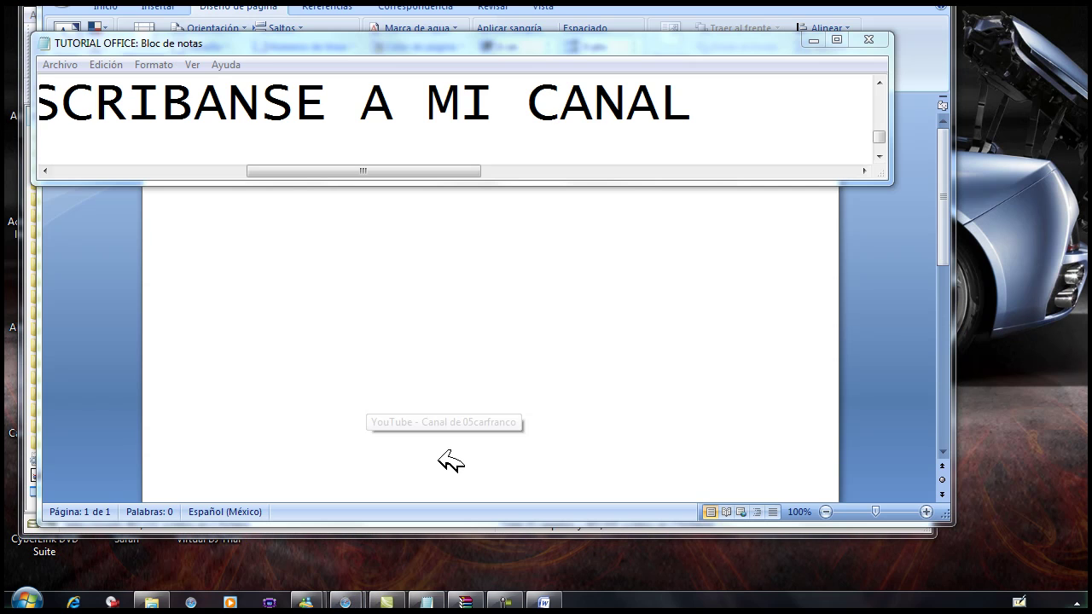
pyautogui.click(837, 39)
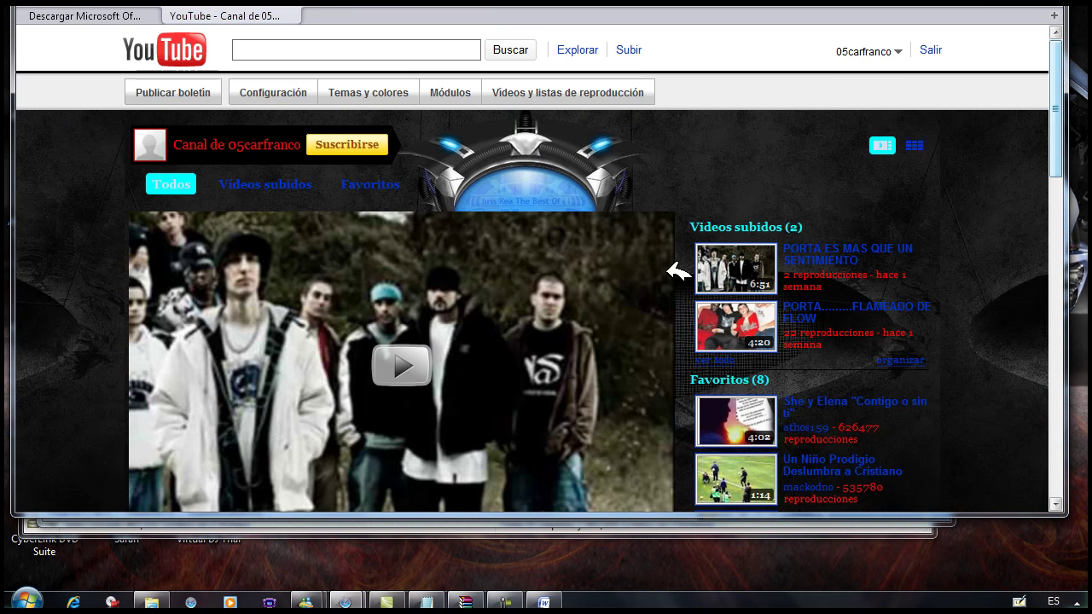
pyautogui.scroll(-5, 973, 208)
pyautogui.scroll(2, 634, 252)
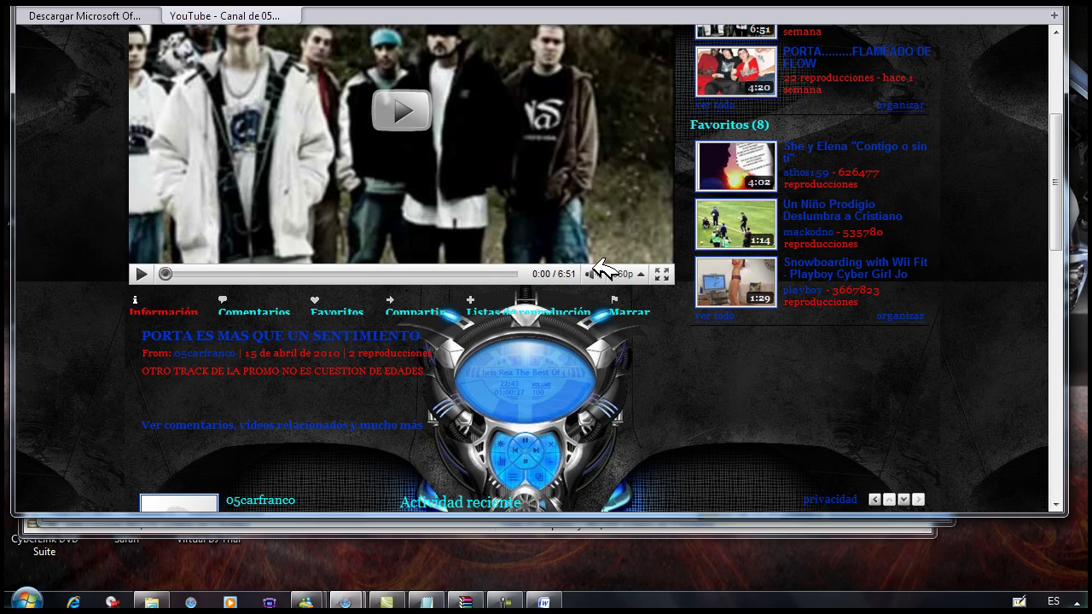
pyautogui.scroll(3, 595, 254)
pyautogui.scroll(-2, 569, 223)
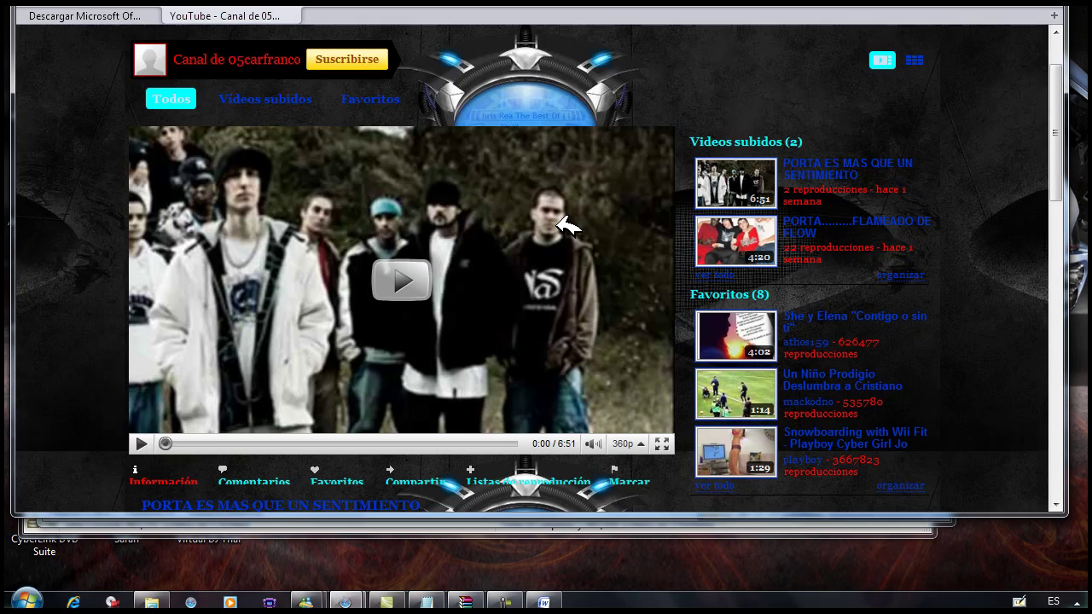
pyautogui.scroll(2, 565, 231)
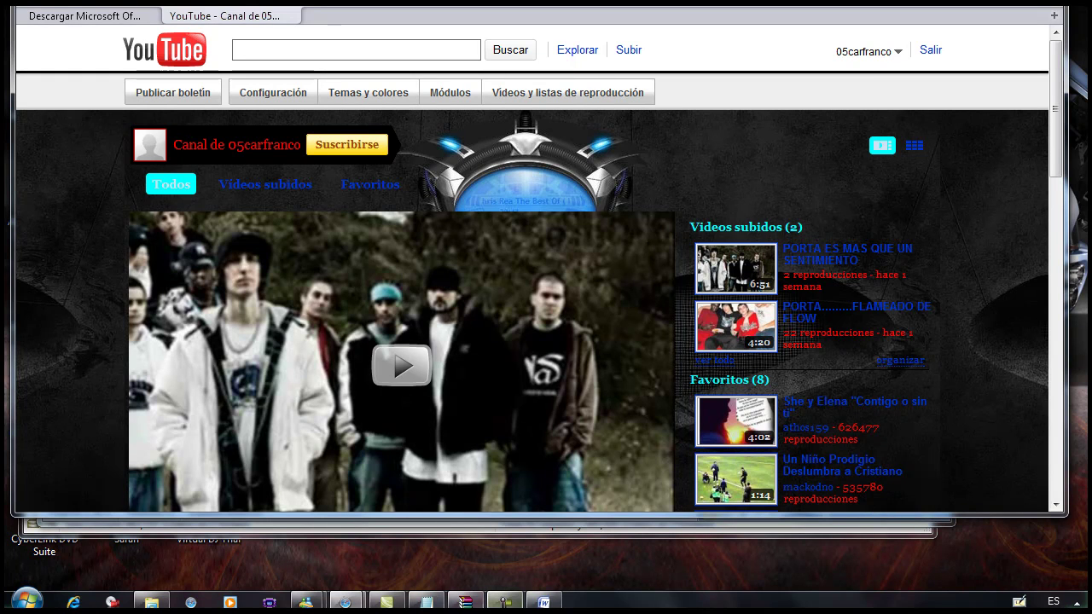
# Step: Return to the TUTORIAL OFFICE note in Notepad and read its closing lines, from the subscription line to the farewell
pyautogui.click(425, 602)
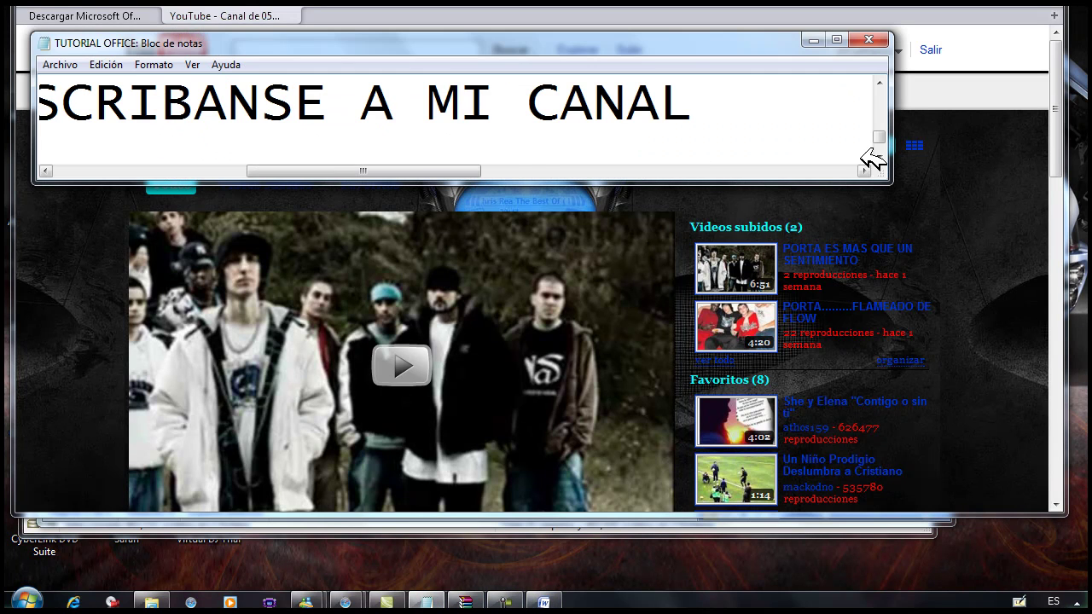
pyautogui.moveTo(470, 171); pyautogui.dragTo(212, 176)
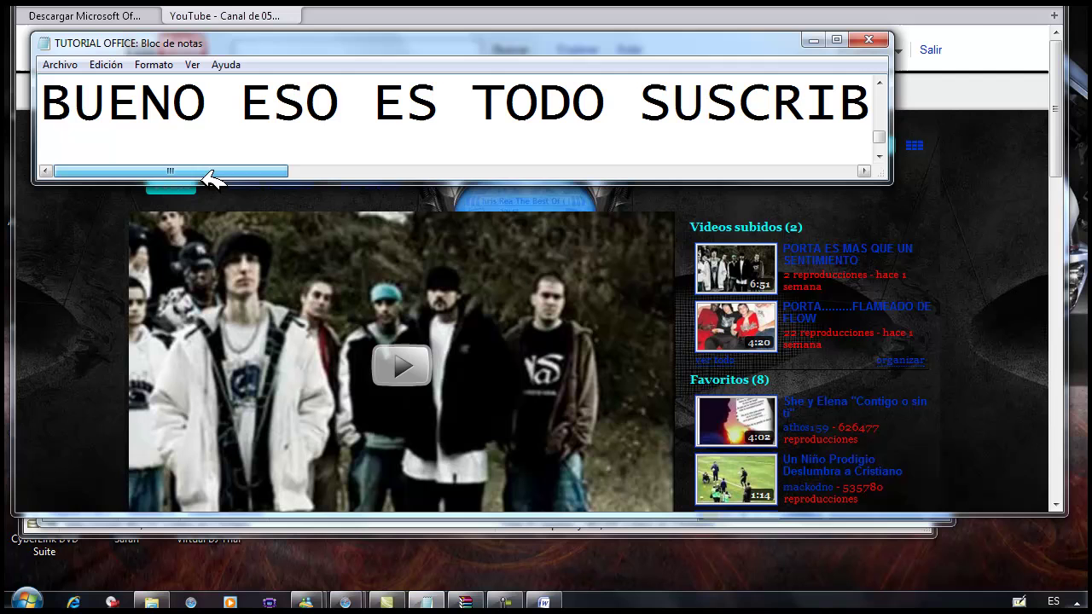
pyautogui.click(879, 157)
pyautogui.moveTo(239, 170)
pyautogui.mouseDown()
pyautogui.moveTo(470, 210)
pyautogui.moveTo(233, 186)
pyautogui.mouseUp()
pyautogui.moveTo(730, 207); pyautogui.dragTo(908, 159)
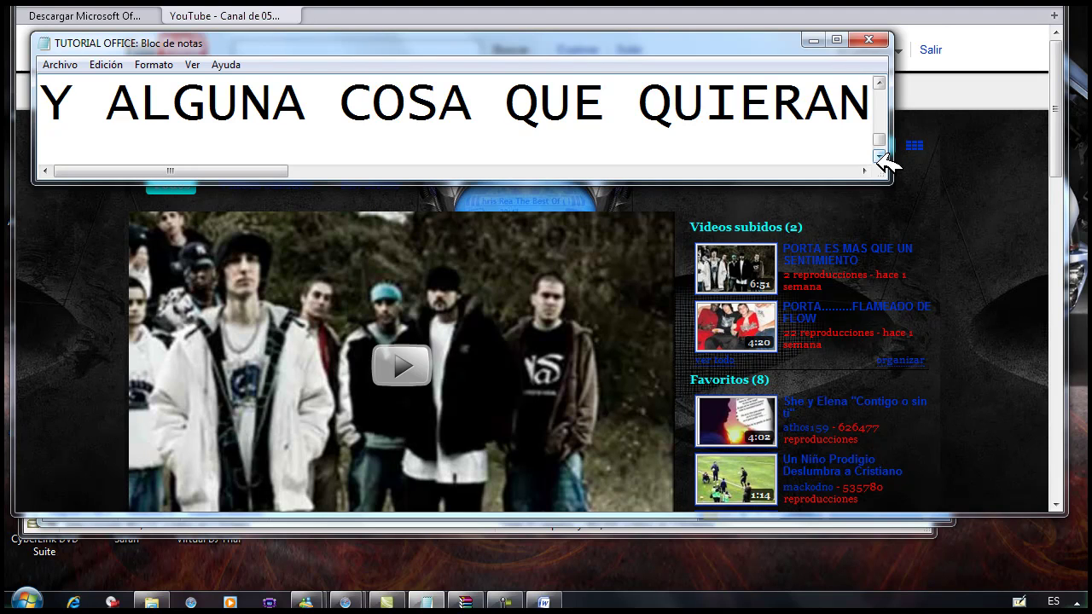
pyautogui.click(878, 156)
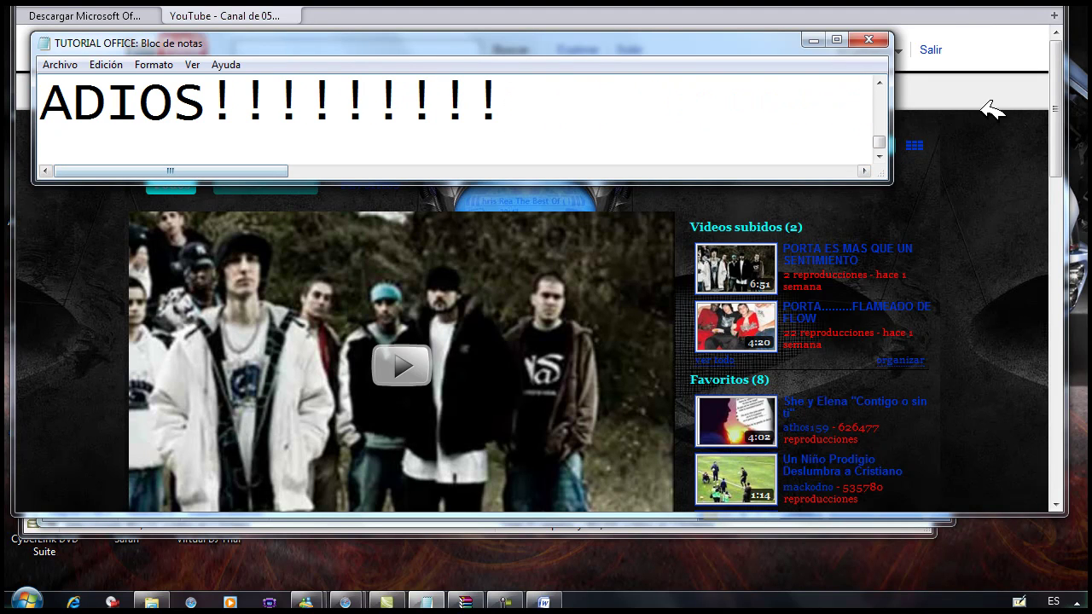